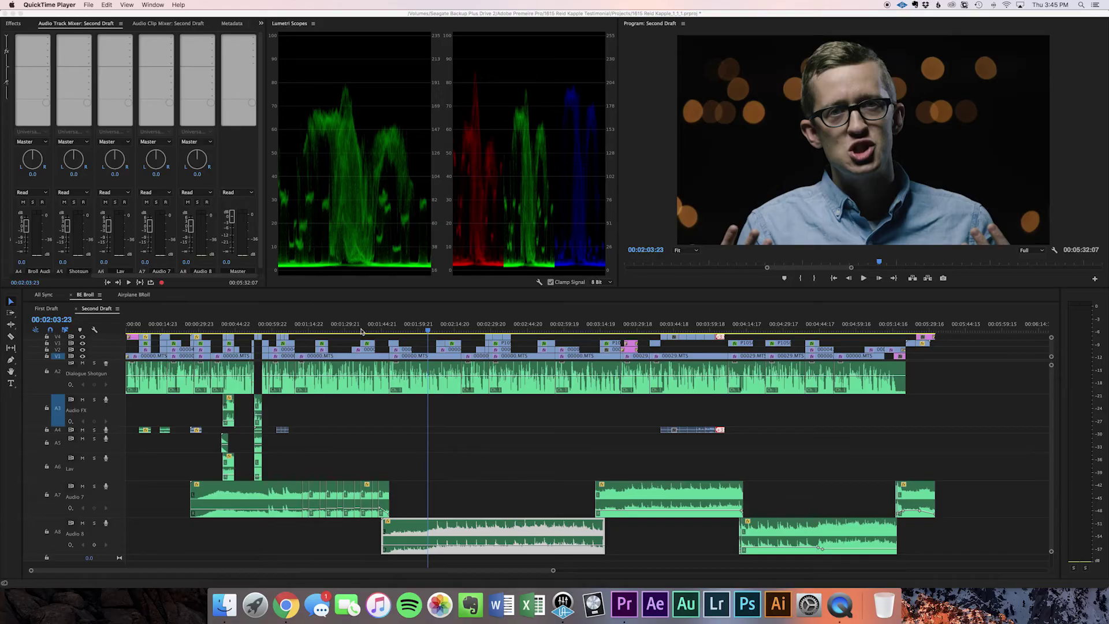
Stop playback, park the playhead at 00:00:41:02 in the B-roll stretch, and zoom the timeline in
key("super+Tab")
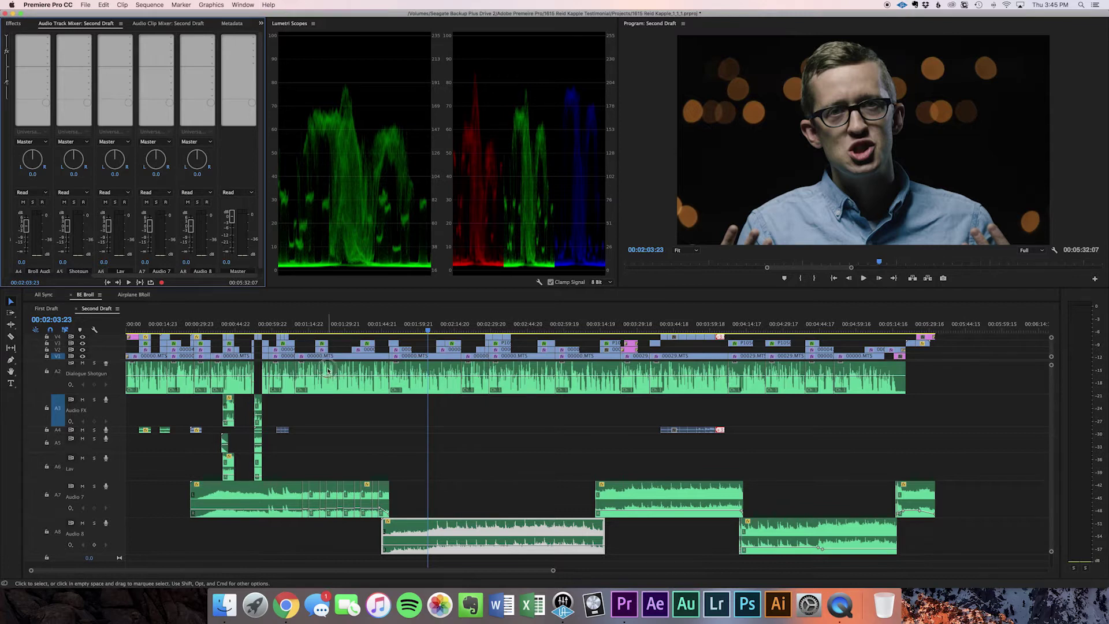
left_click(327, 371)
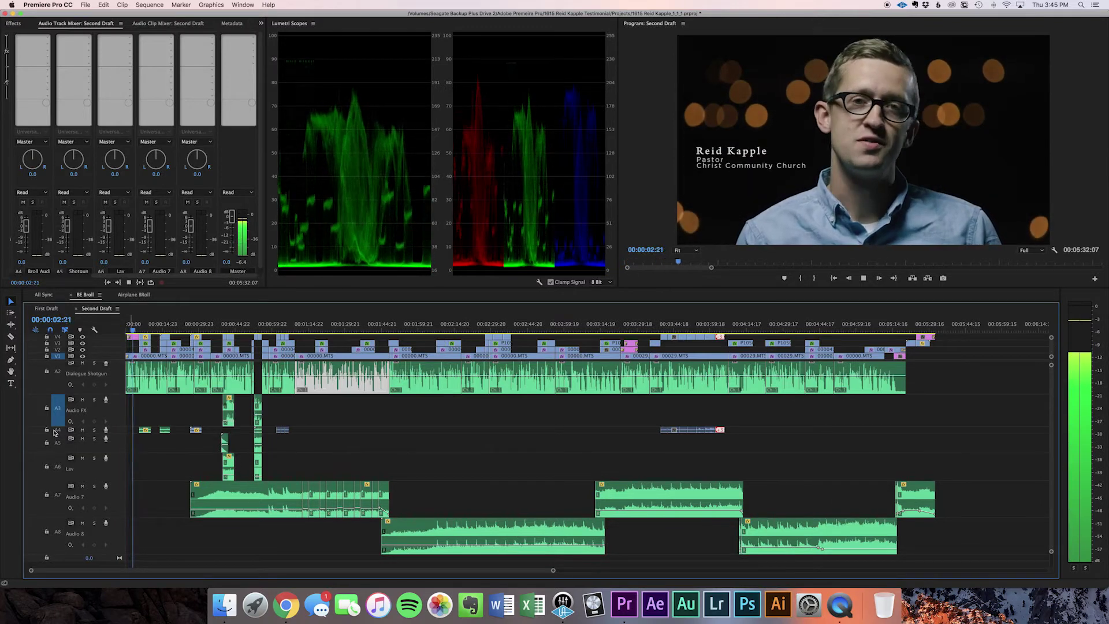
key("space")
left_click_drag(133, 337, 155, 322)
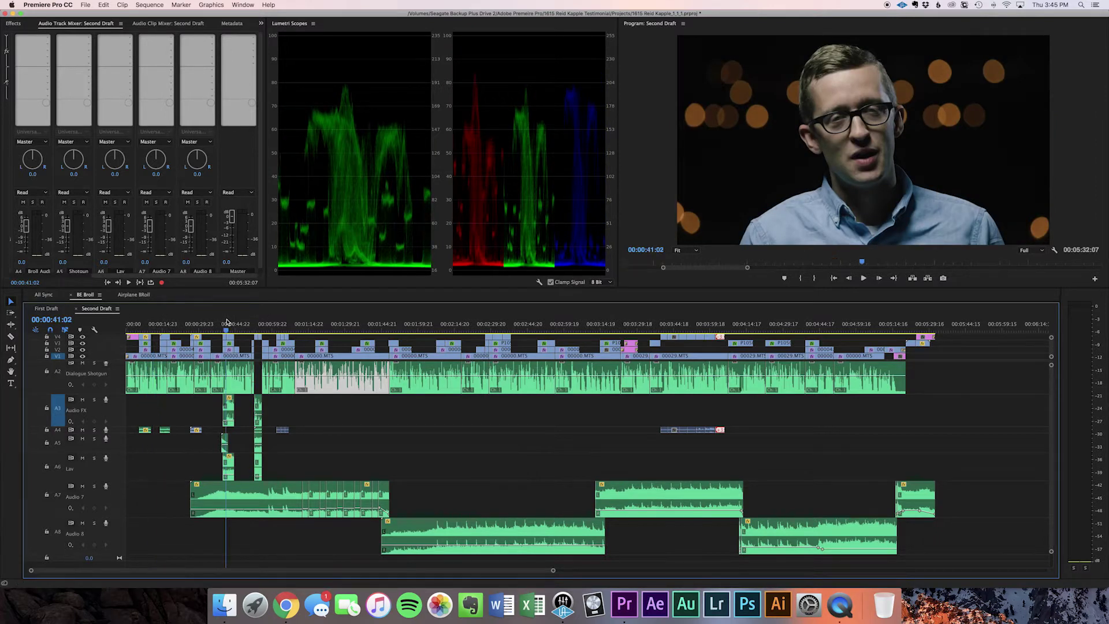
key("=")
key("=")
key("=")
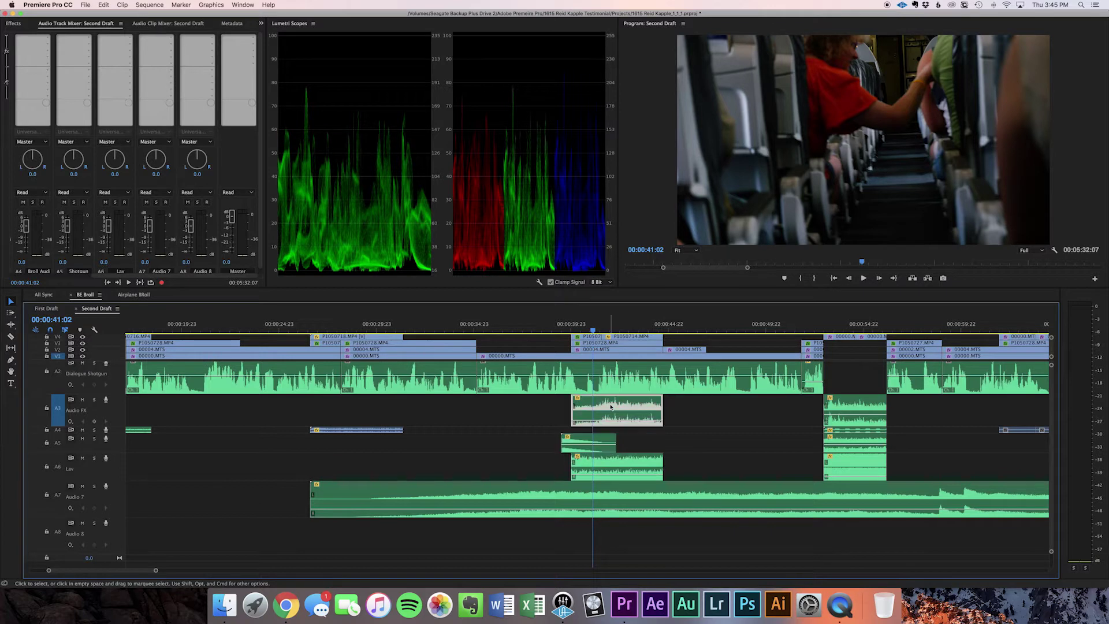
left_click(611, 384)
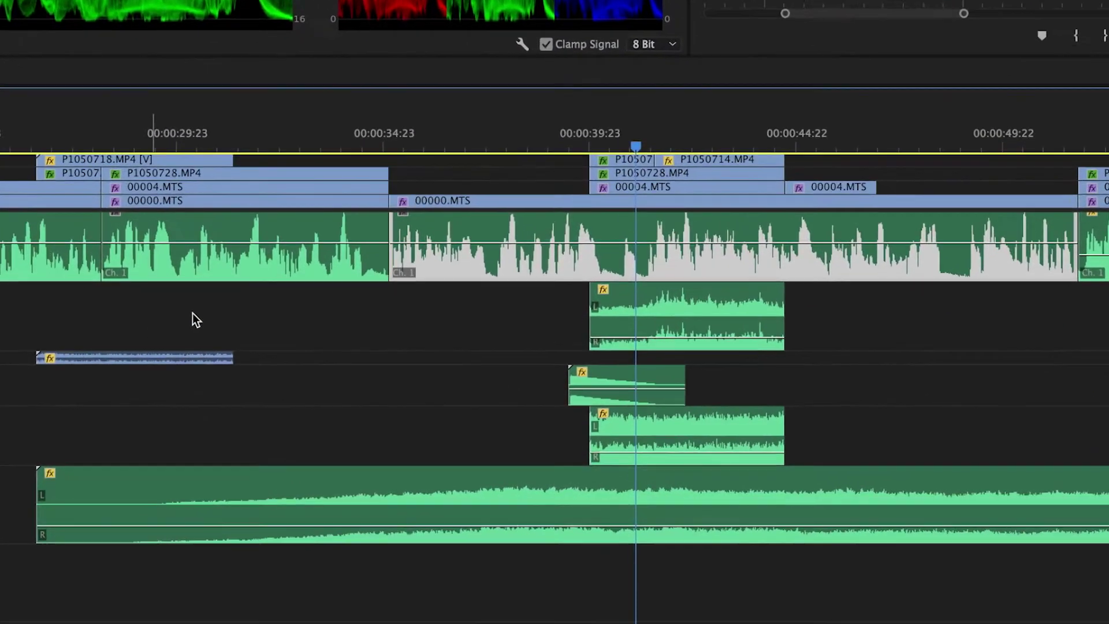
left_click(569, 135)
key("space")
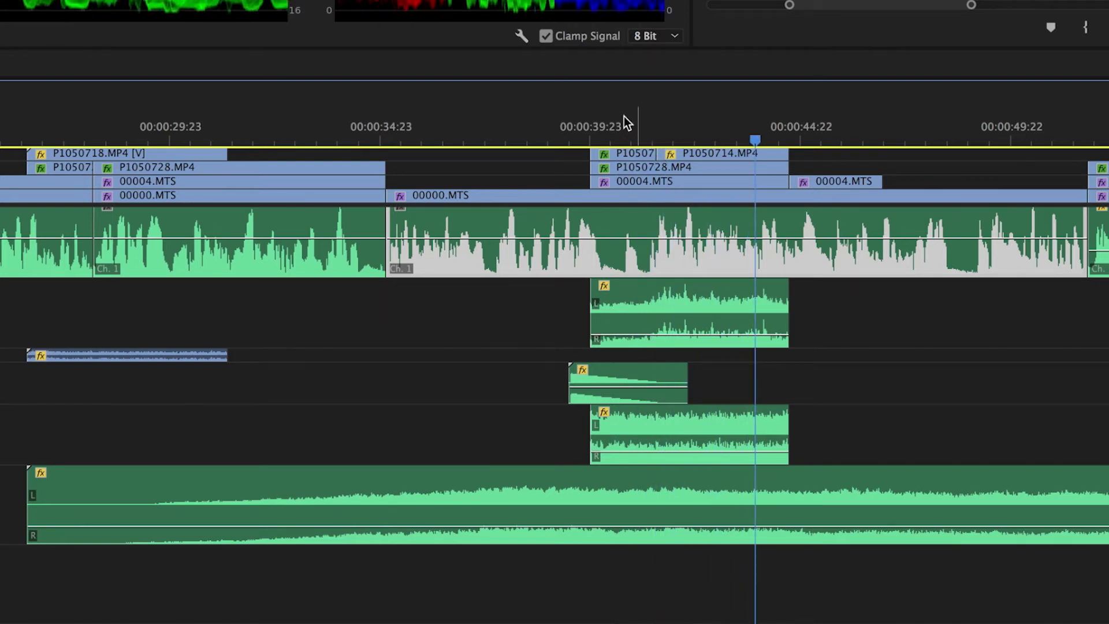
left_click(649, 448)
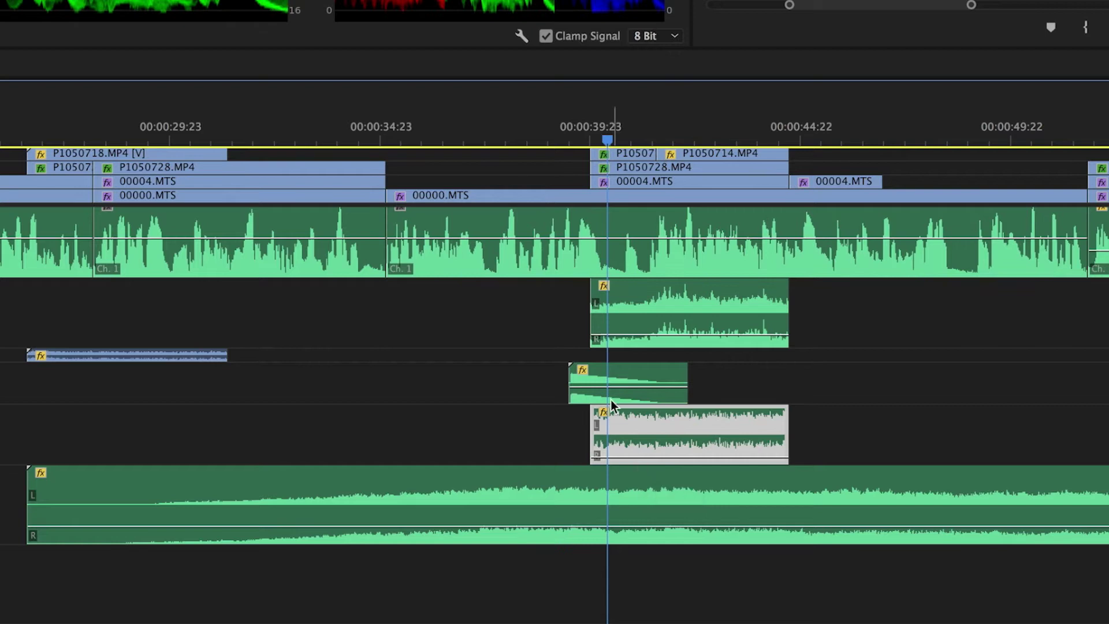
left_click(599, 388)
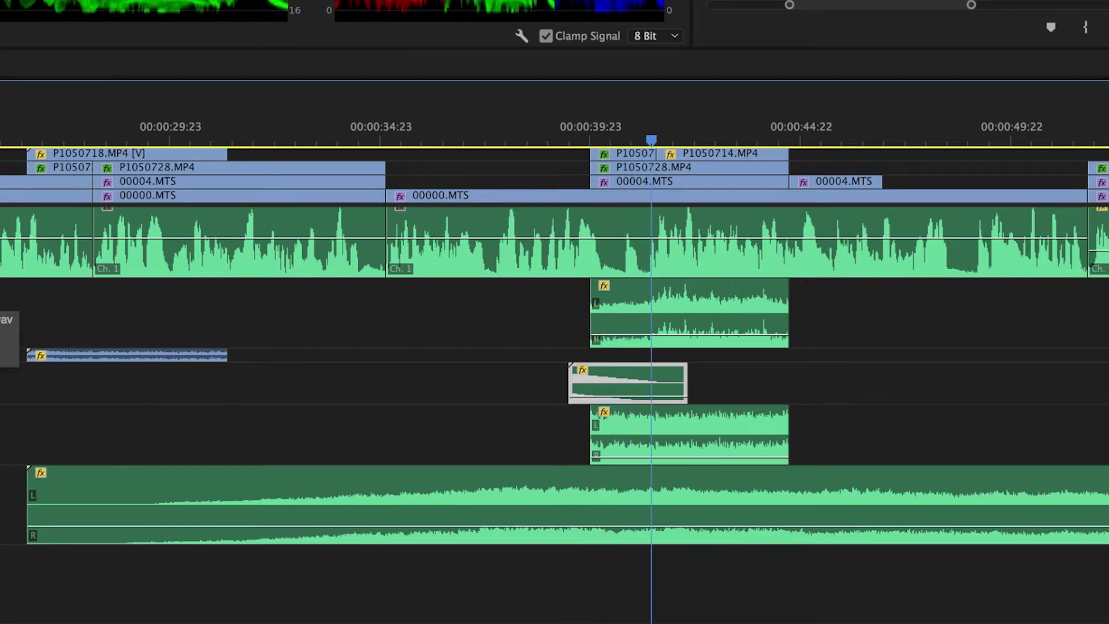
left_click(595, 128)
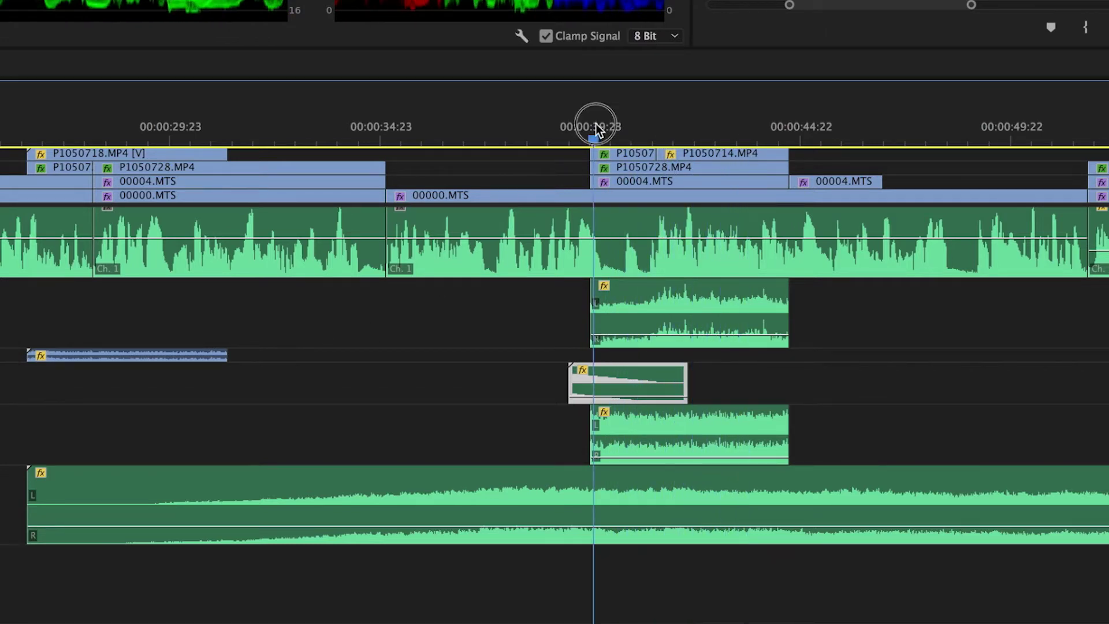
left_click(649, 456)
key("space")
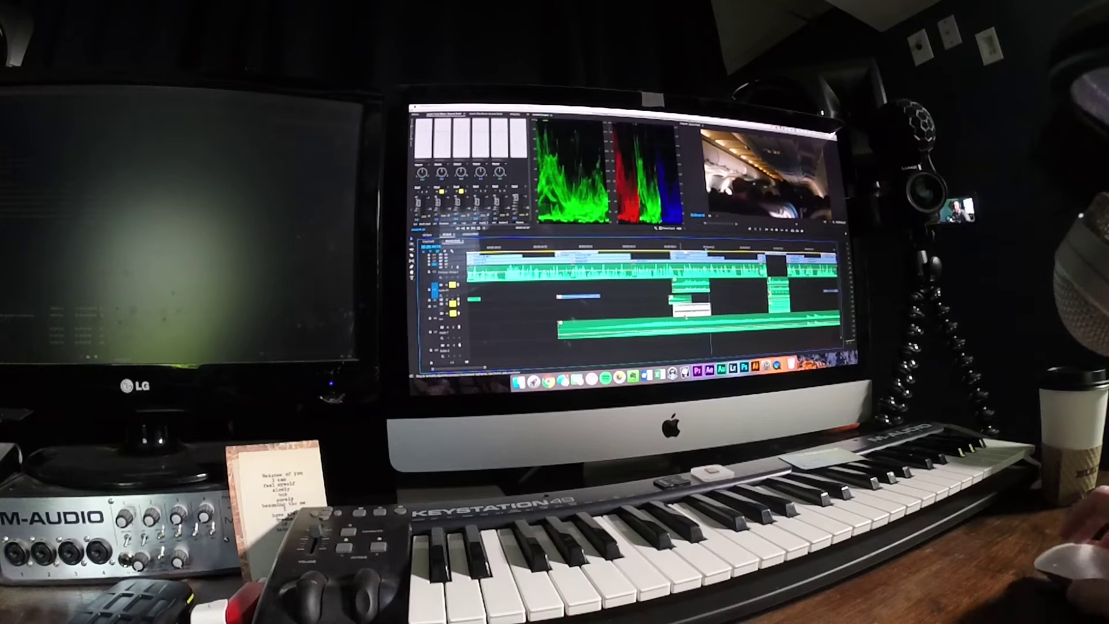
Move the playhead back to 00:00:39:01 on the interview shot
left_click(670, 248)
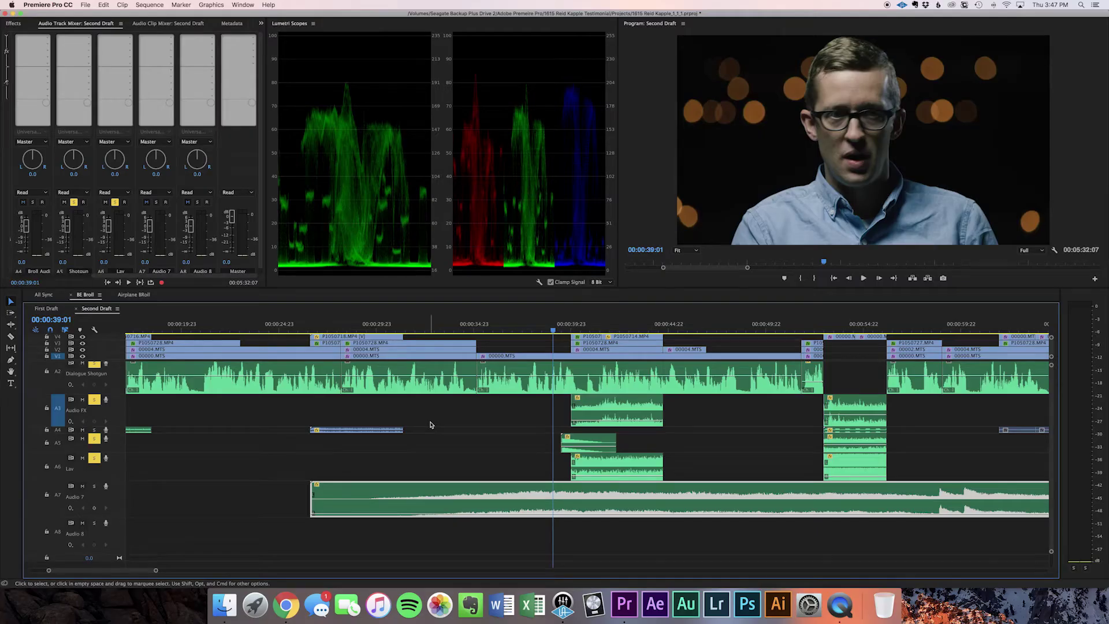
Raise the Audio 7 music between keyframes in the 00:00:39–00:00:41 gap to about -9.67 dB
key("backslash")
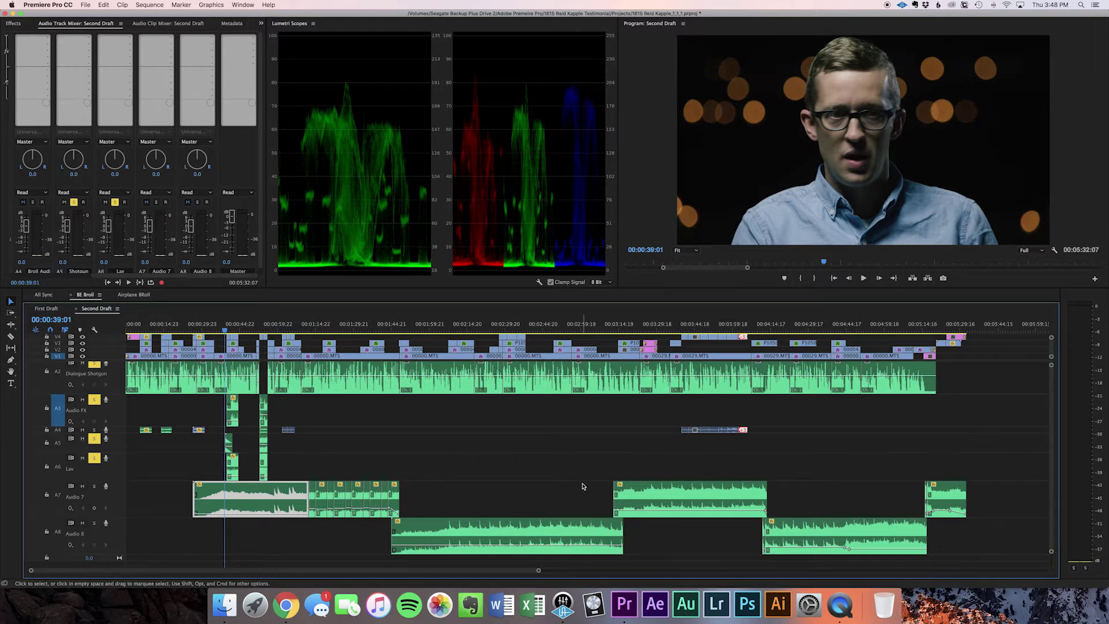
key("equal")
key("equal")
key("equal")
key("equal")
key("equal")
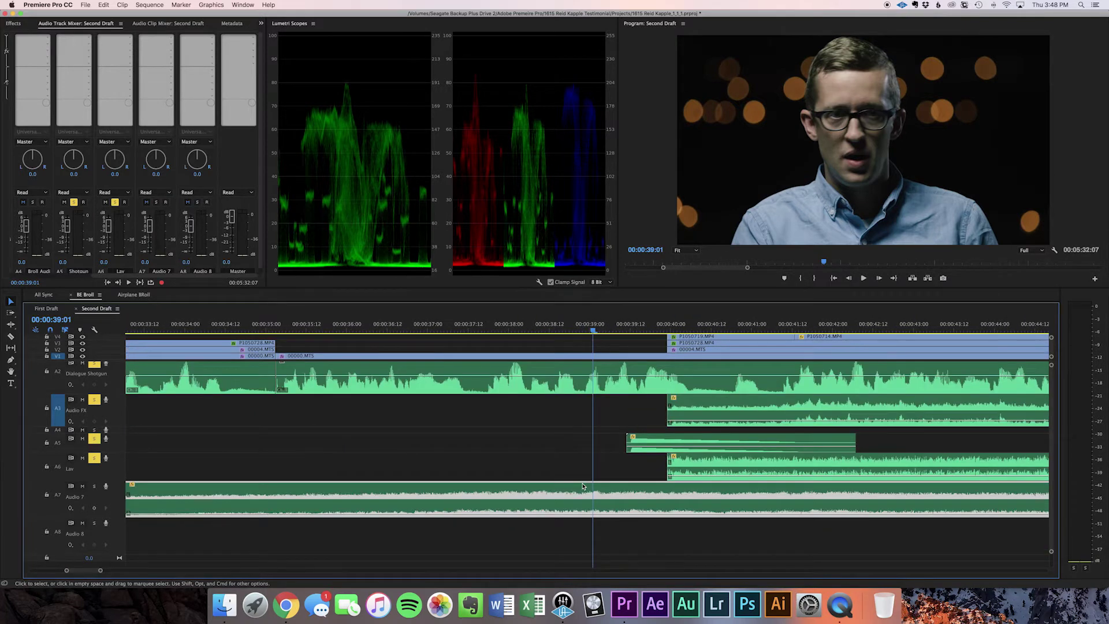
key("minus")
key("minus")
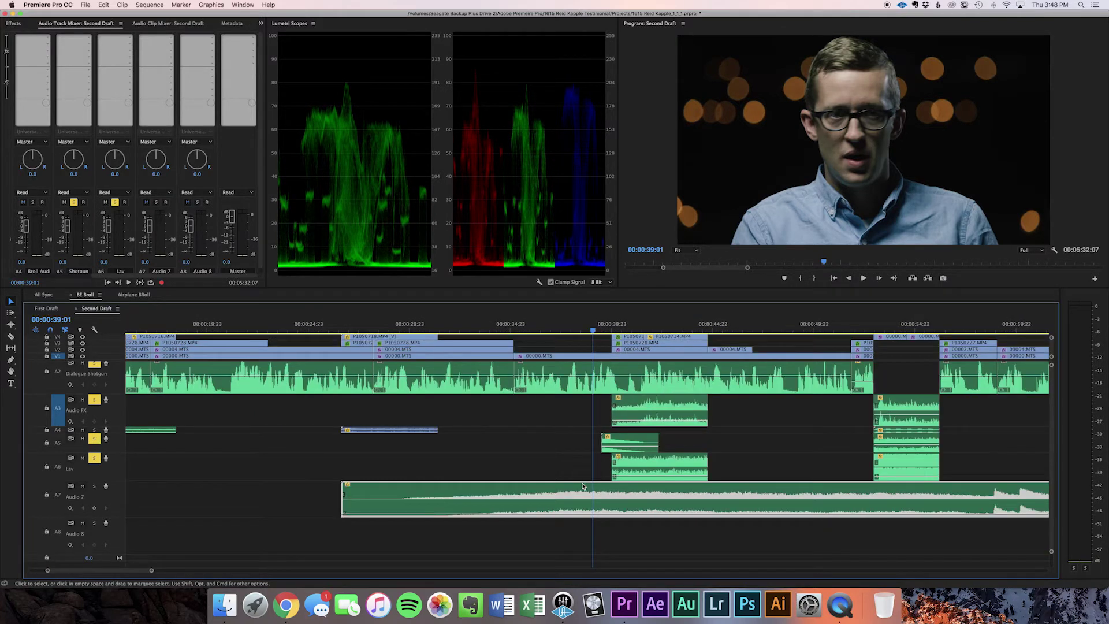
key("space")
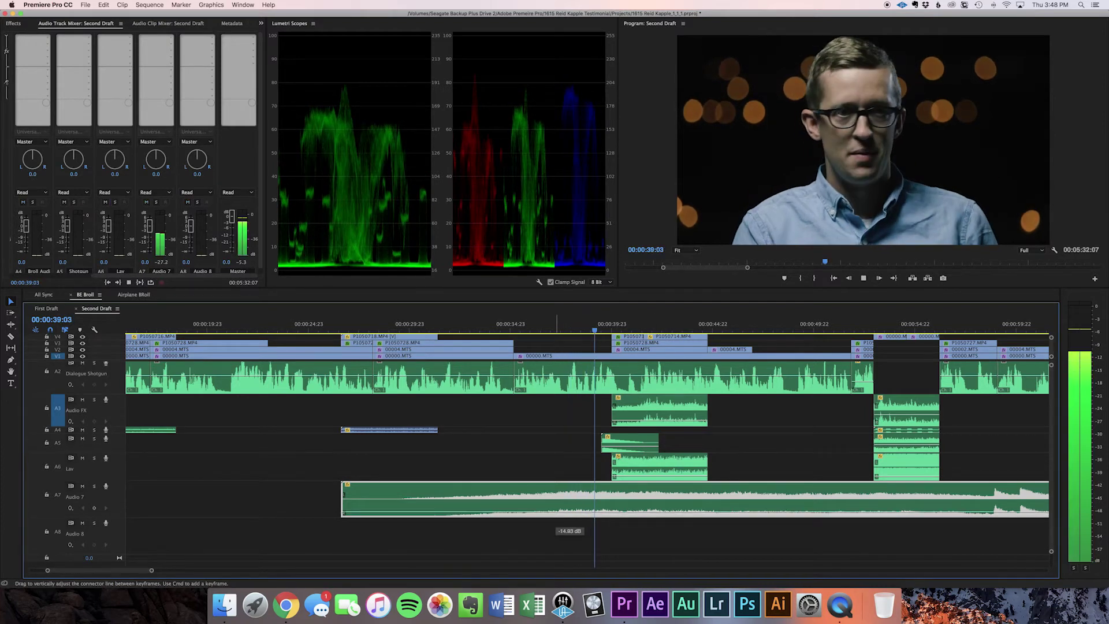
left_click_drag(569, 508, 569, 504)
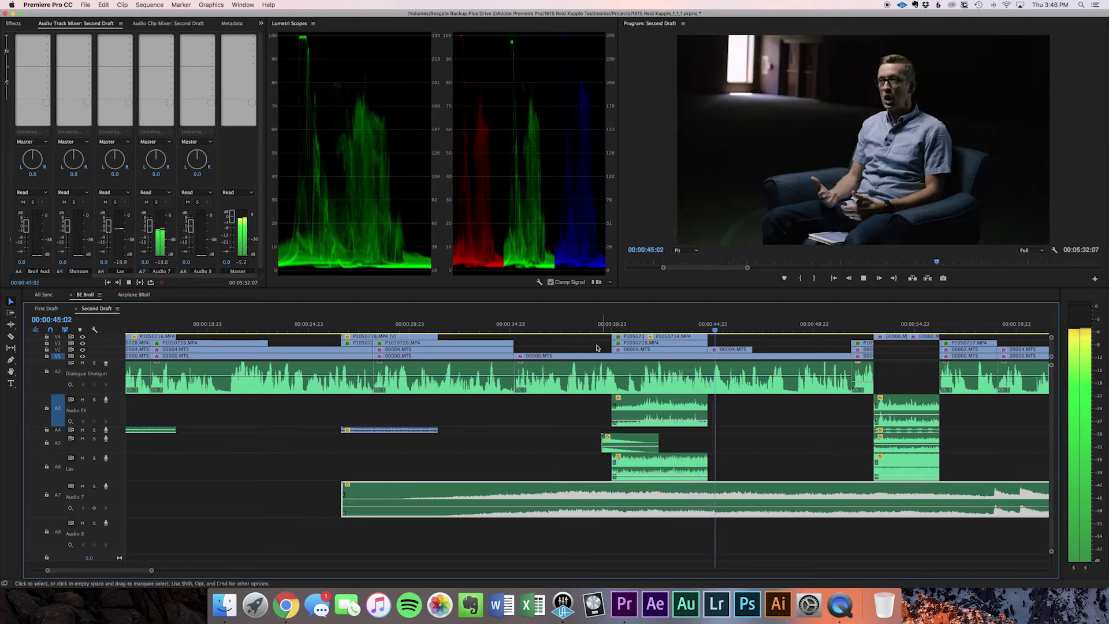
left_click(549, 322)
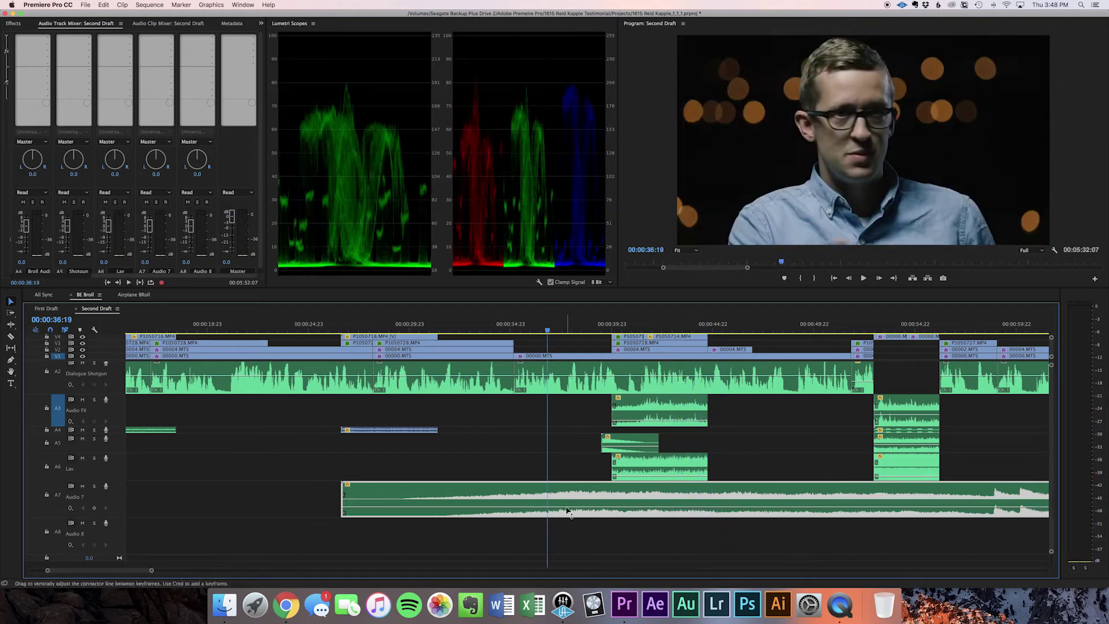
key("space")
left_click(568, 511)
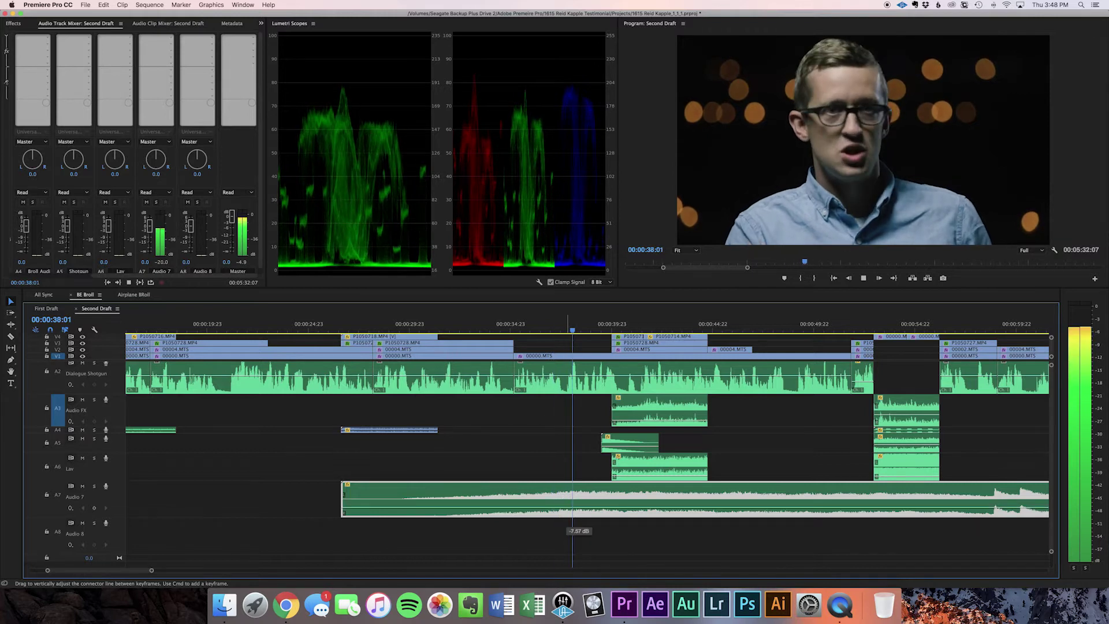
left_click_drag(567, 511, 572, 511)
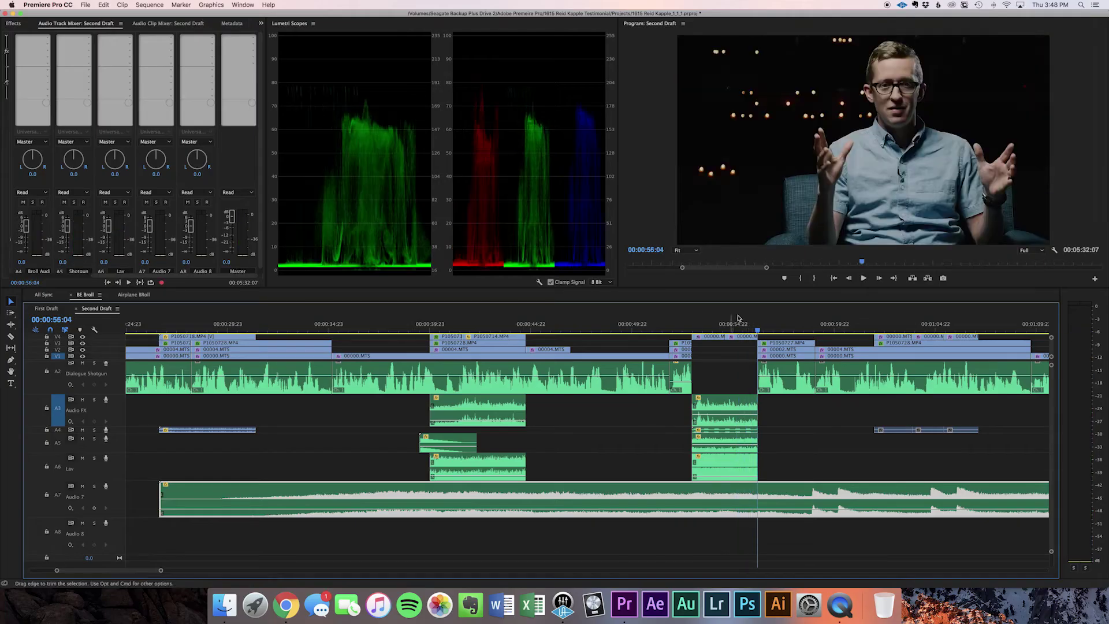
Audition the sound effects near 00:00:54 with Solo off on A5, replaying from 00:00:53:06
scroll(174, 460, "up", 3)
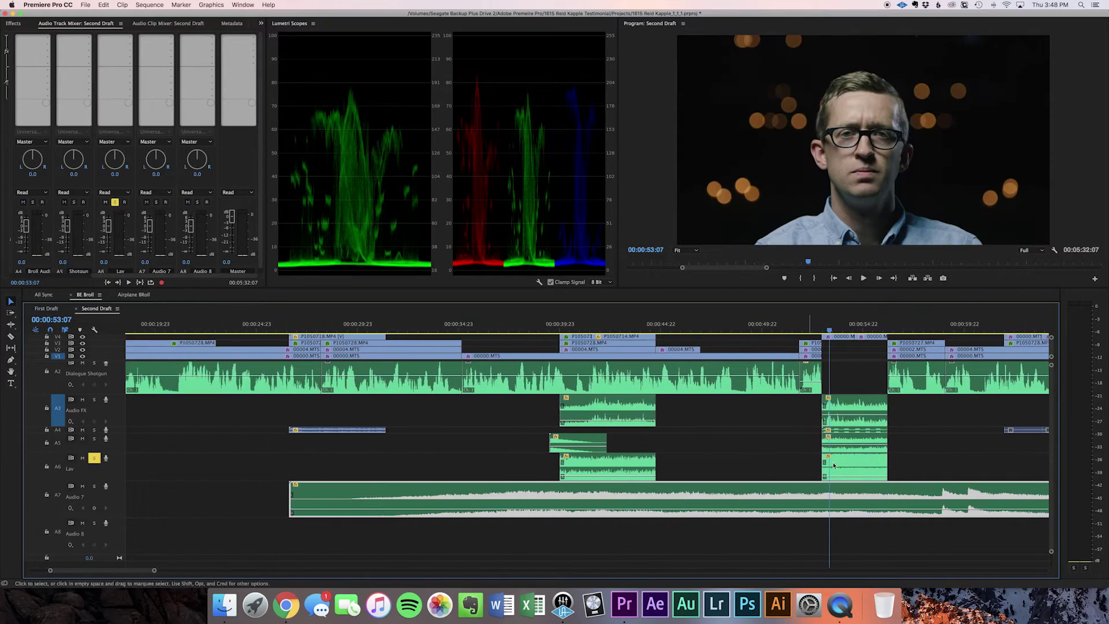
key("space")
key("space")
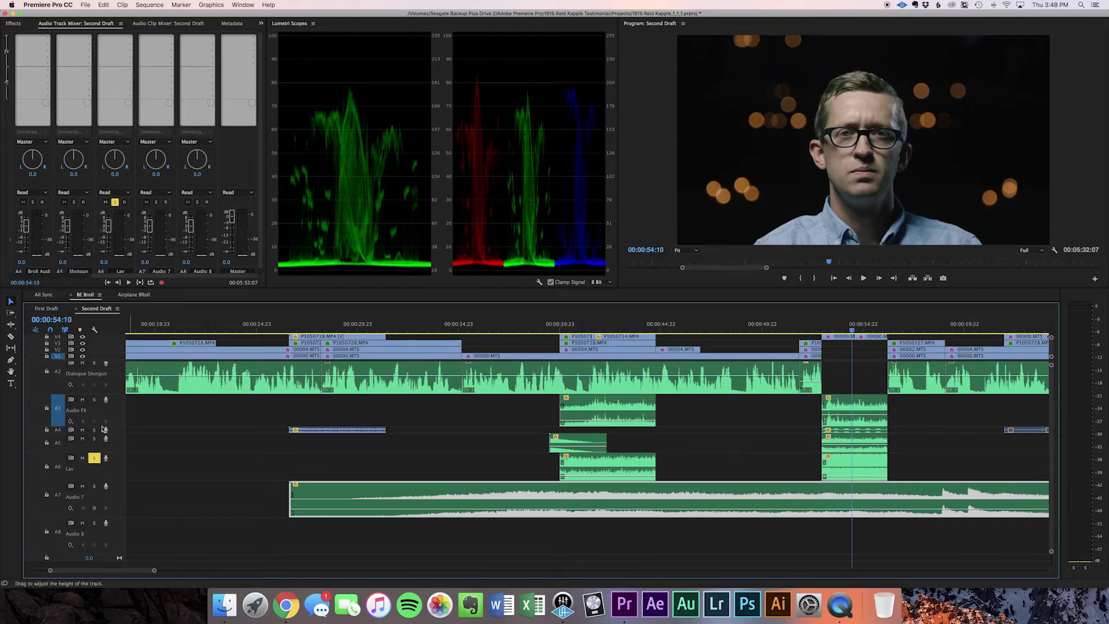
key("space")
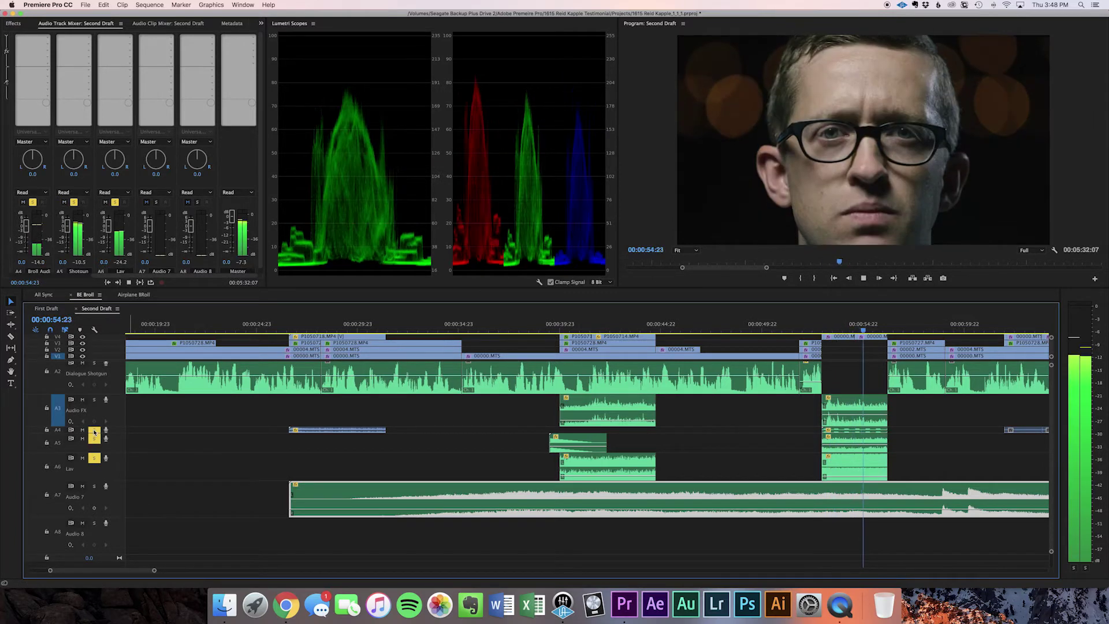
left_click(94, 439)
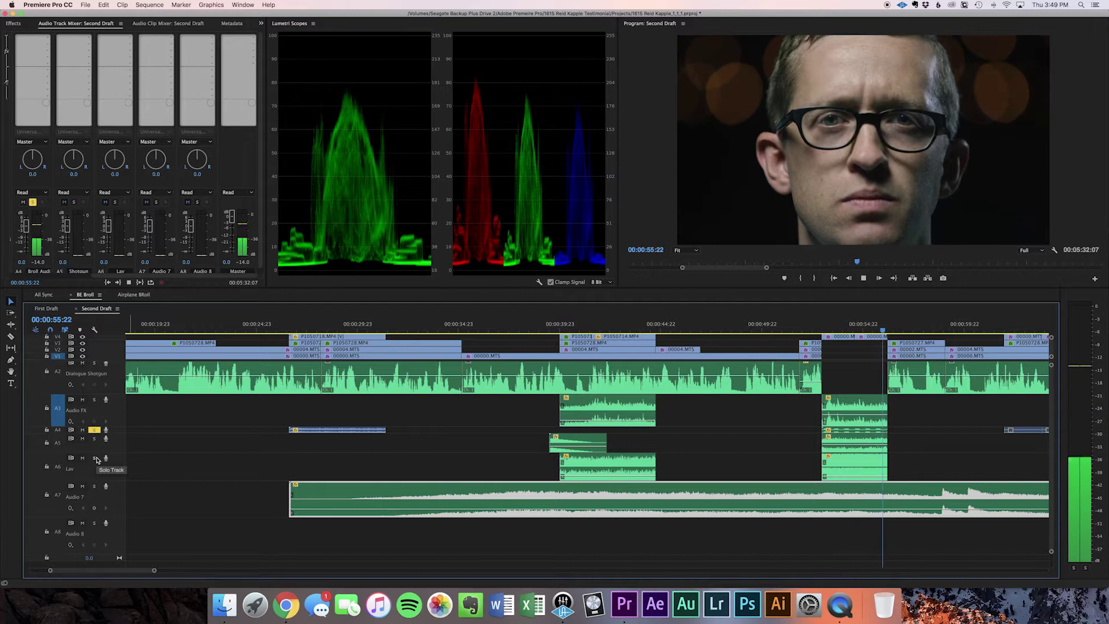
key("space")
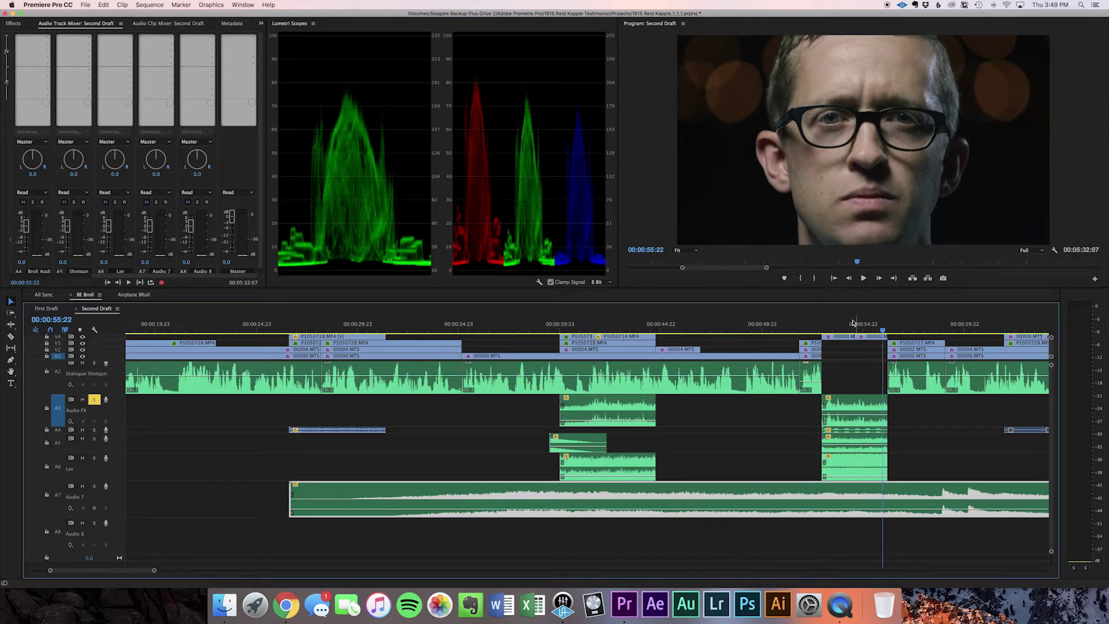
left_click(830, 325)
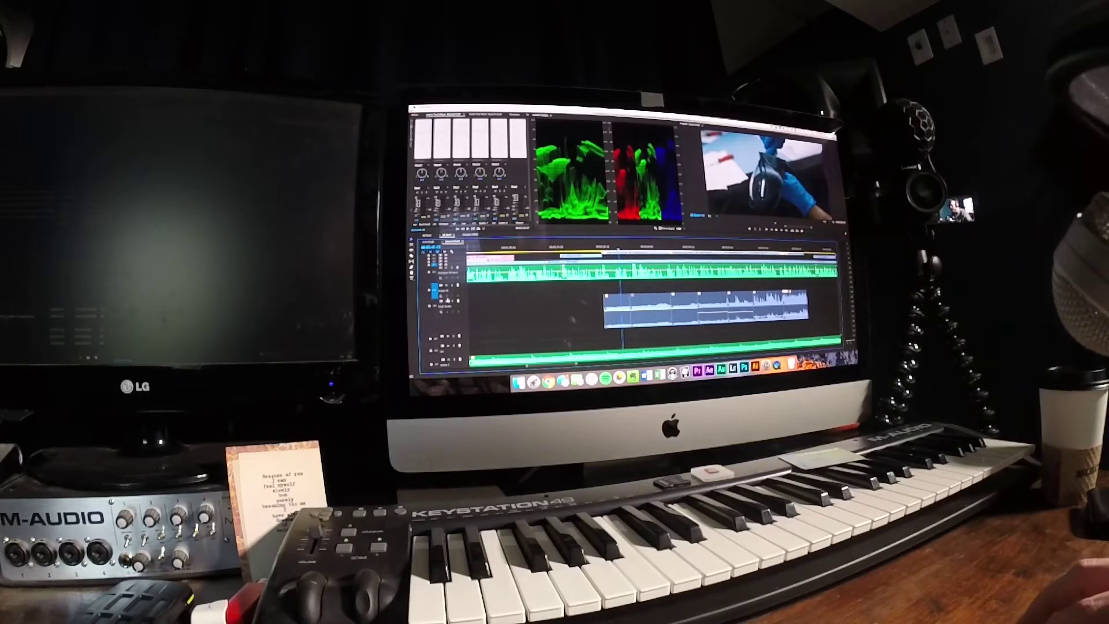
Solo one more audio track from its timeline header
left_click(452, 301)
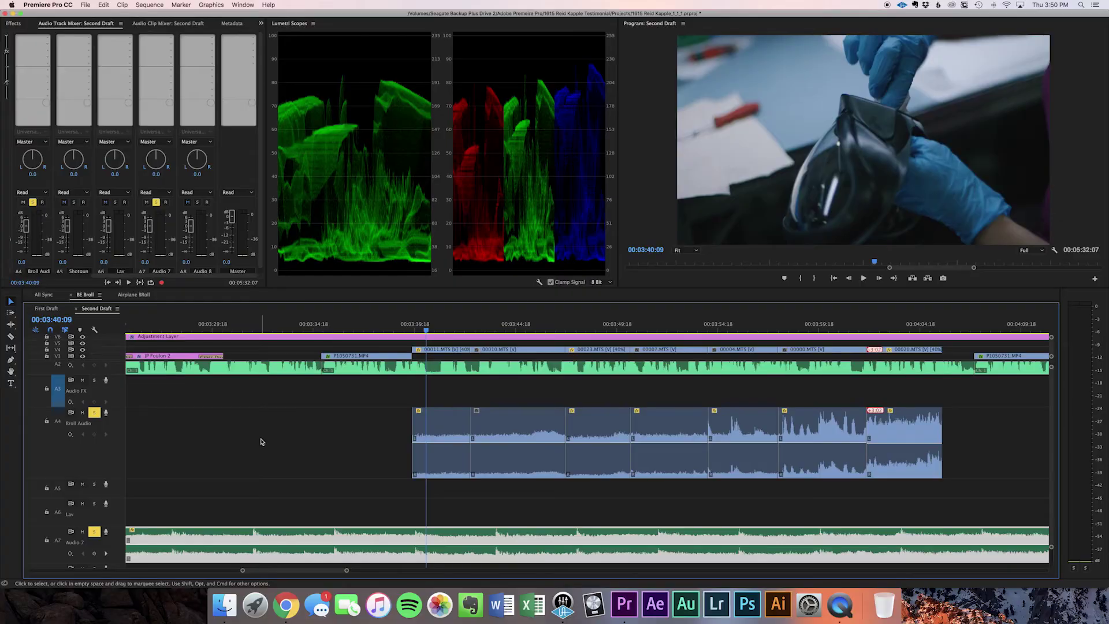
key("space")
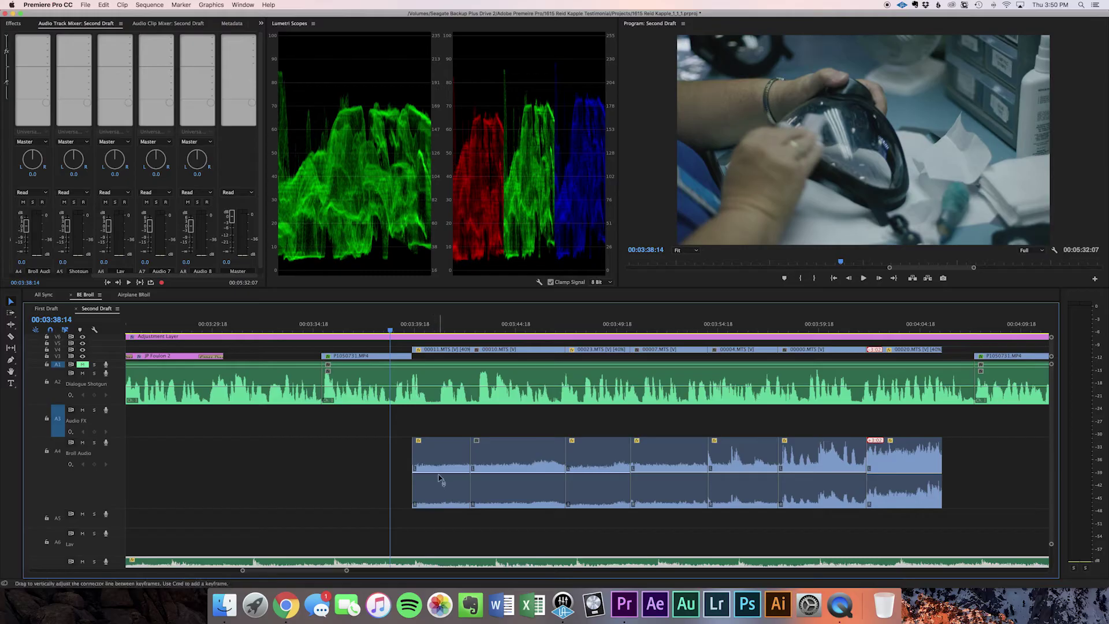
scroll(457, 562, "down", 3)
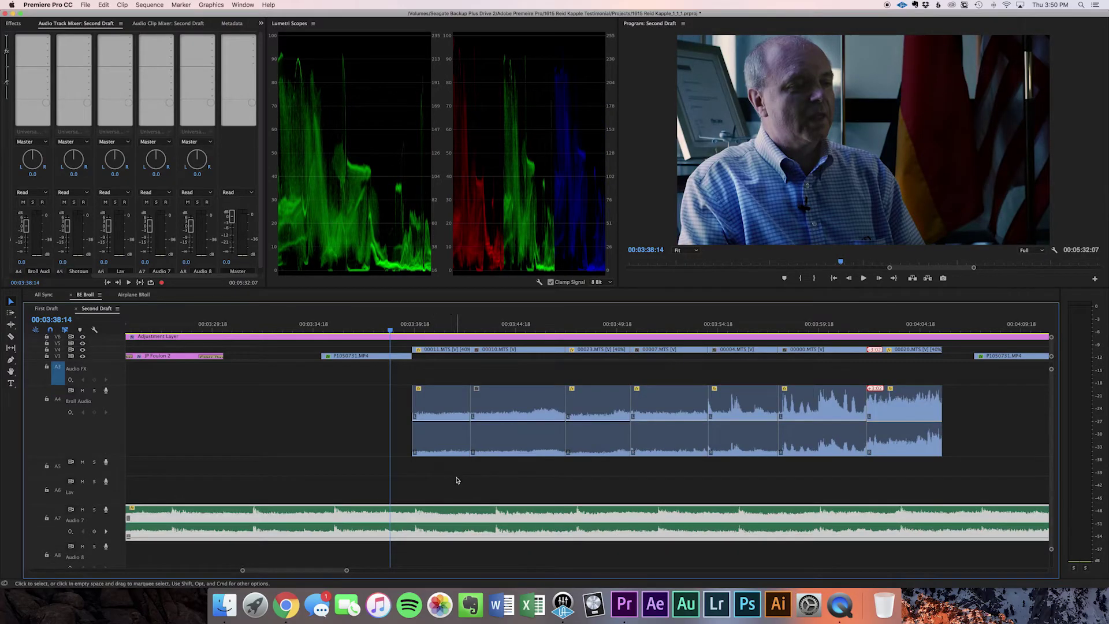
Lower the volume of B-roll clips 00011, 00004, 00000 and 00020.MTS on the Broll Audio track
scroll(454, 470, "up", 3)
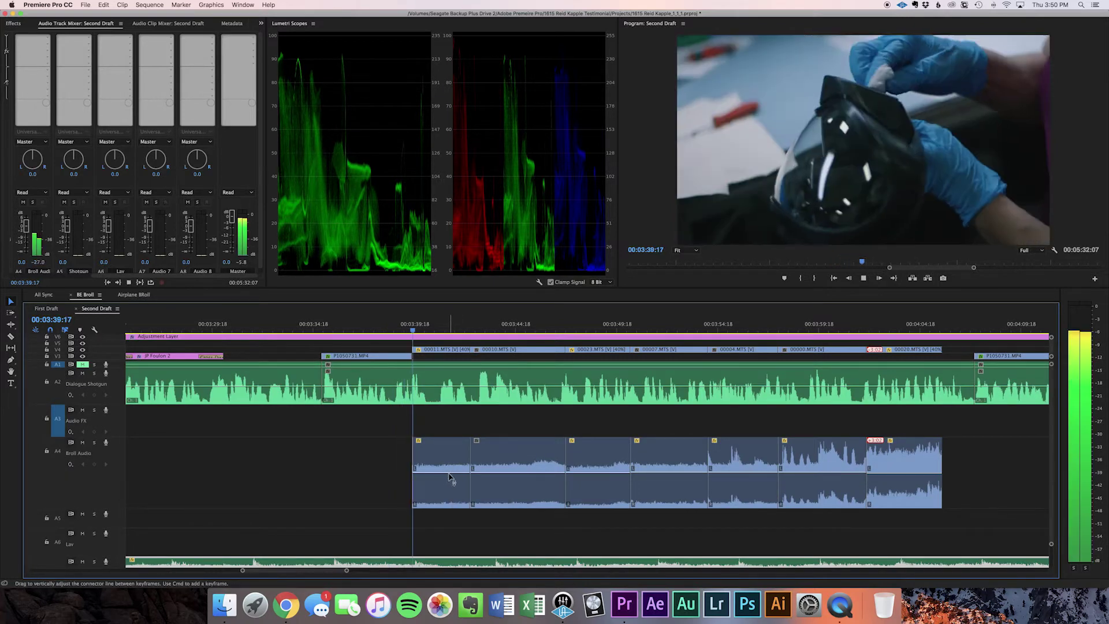
left_click_drag(440, 479, 483, 481)
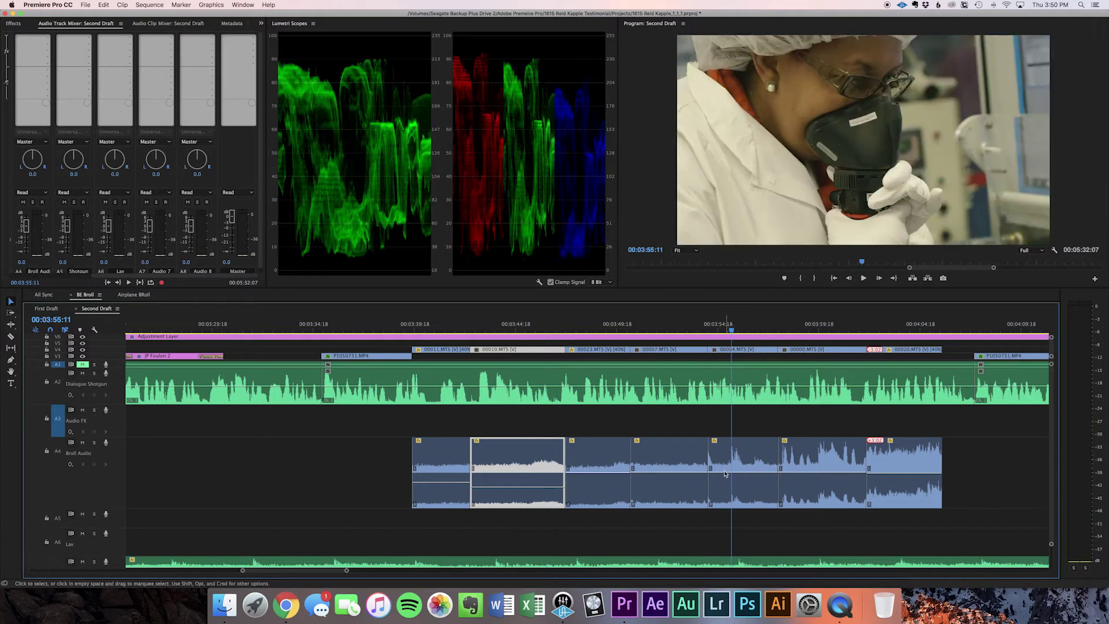
left_click_drag(725, 477, 724, 477)
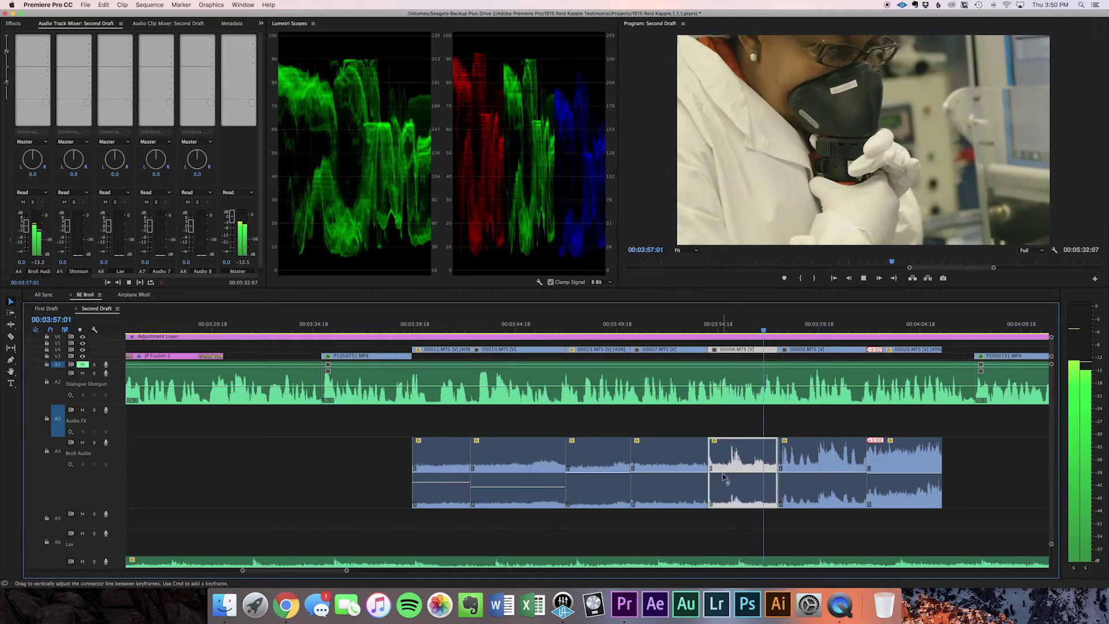
left_click(816, 474)
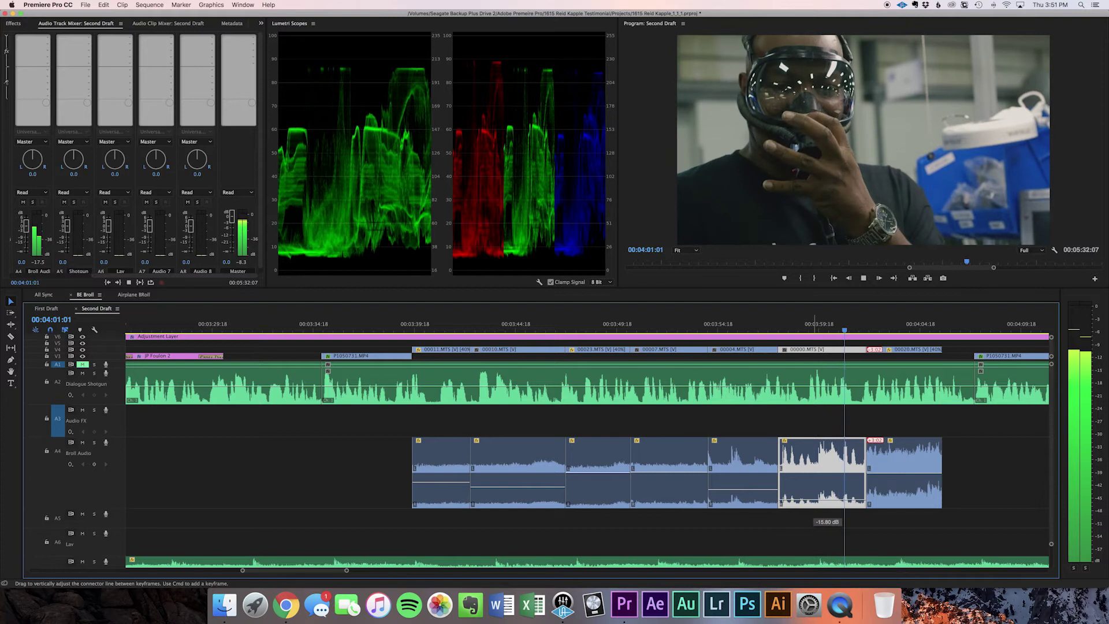
left_click_drag(890, 477, 889, 479)
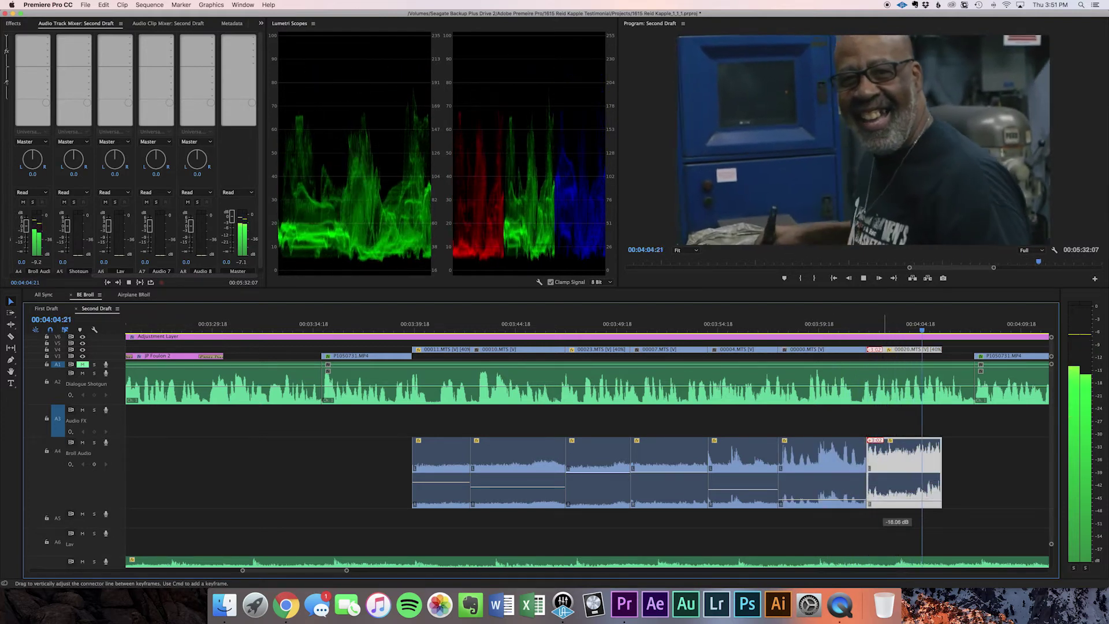
left_click(760, 324)
left_click(748, 495)
Pull the Audio 7 music level down toward -30 dB during playback
key("space")
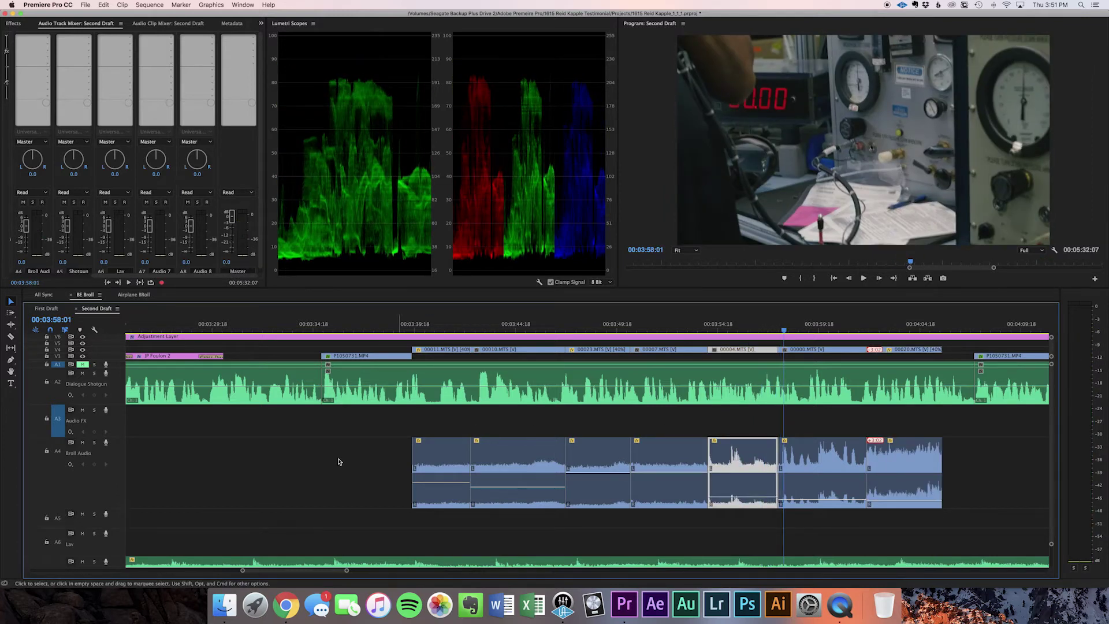
scroll(315, 463, "down", 3)
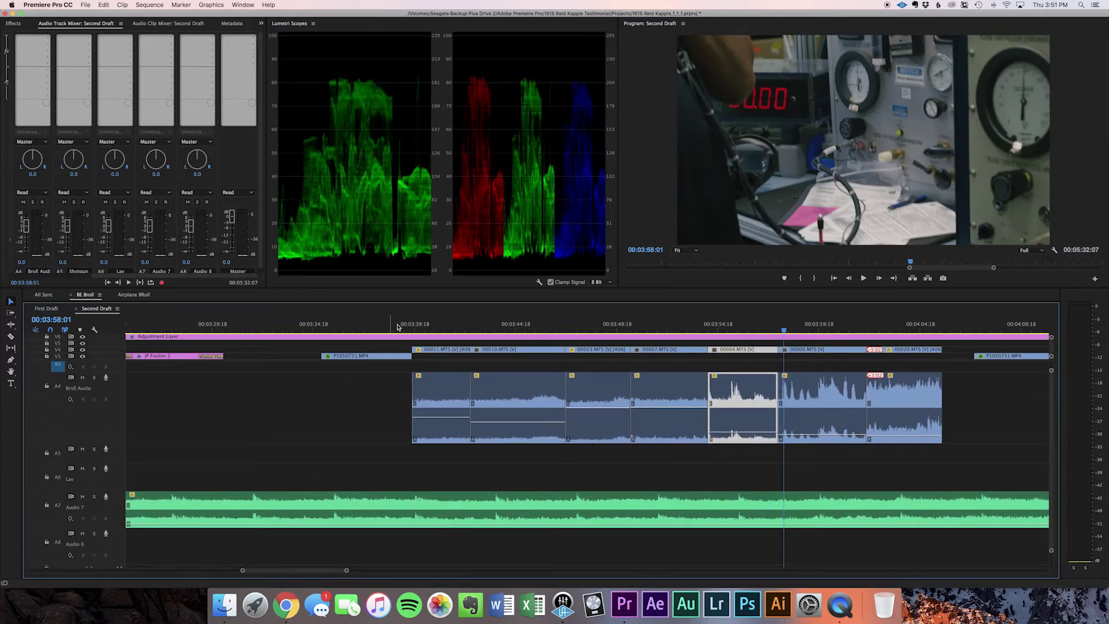
key("space")
left_click_drag(448, 527, 448, 522)
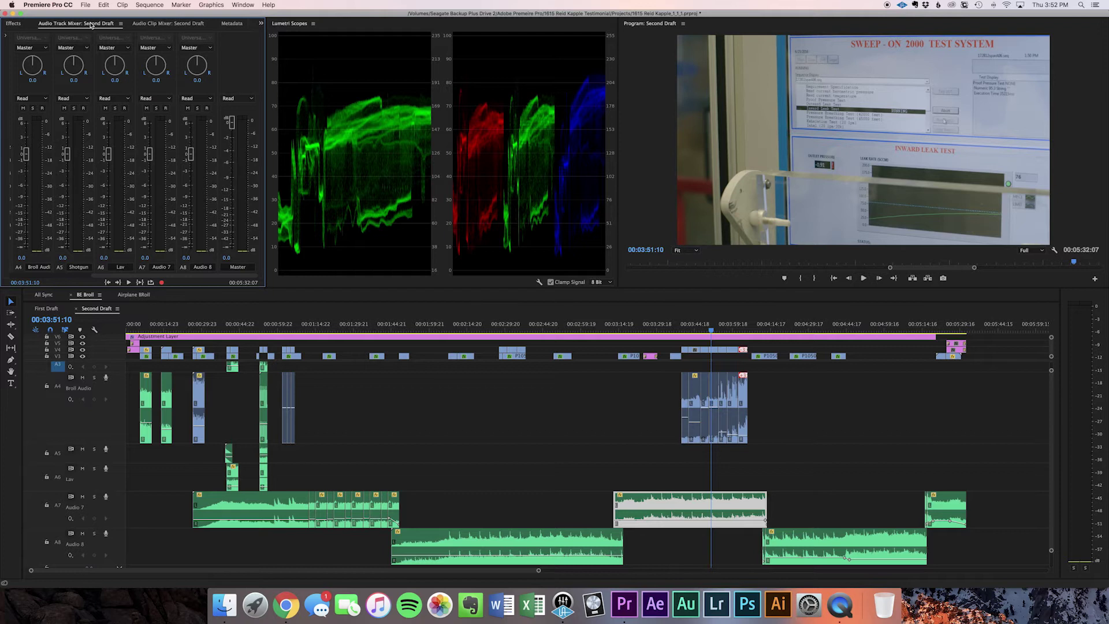
Widen the Audio Track Mixer and reveal its track effect slots
left_click_drag(266, 274, 406, 277)
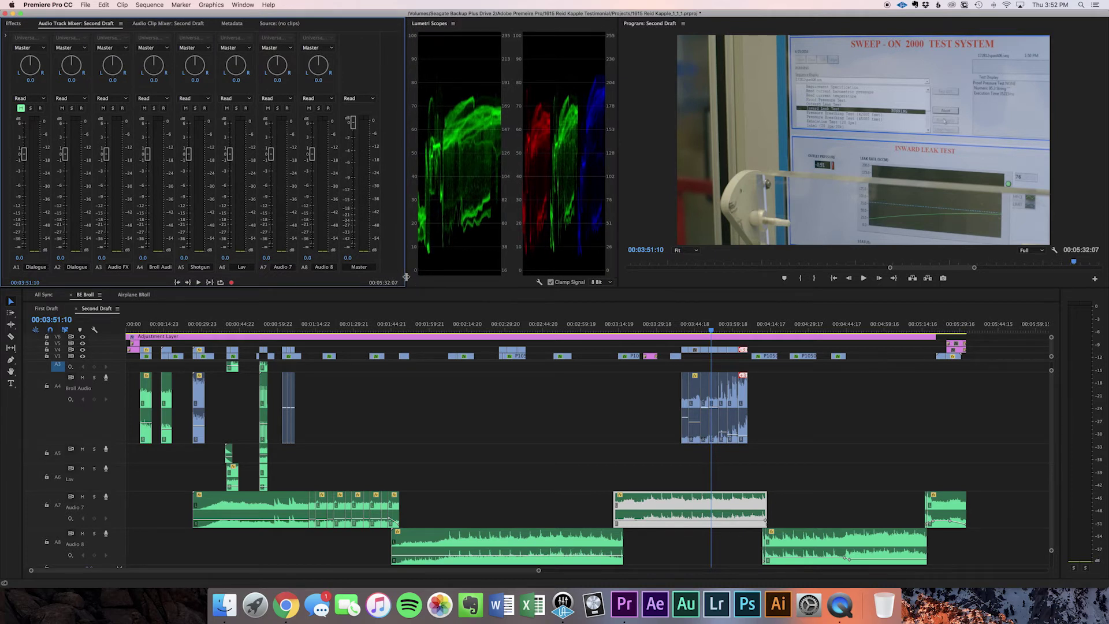
left_click(7, 37)
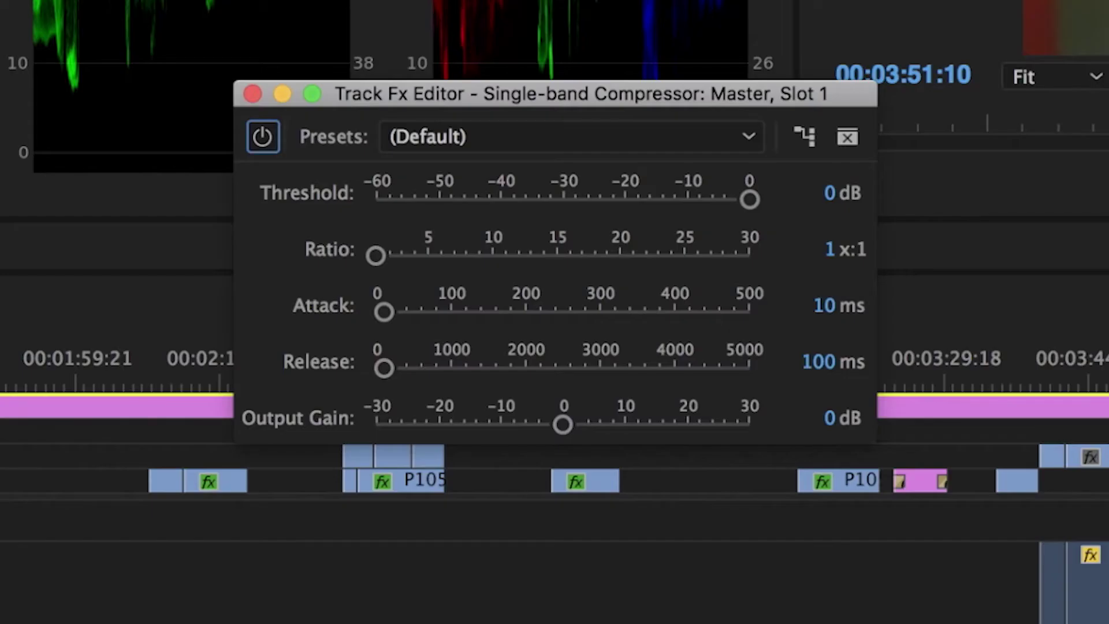
Set the Master compressor to a 4.3:1 ratio and -11.2 dB threshold
left_click(991, 383)
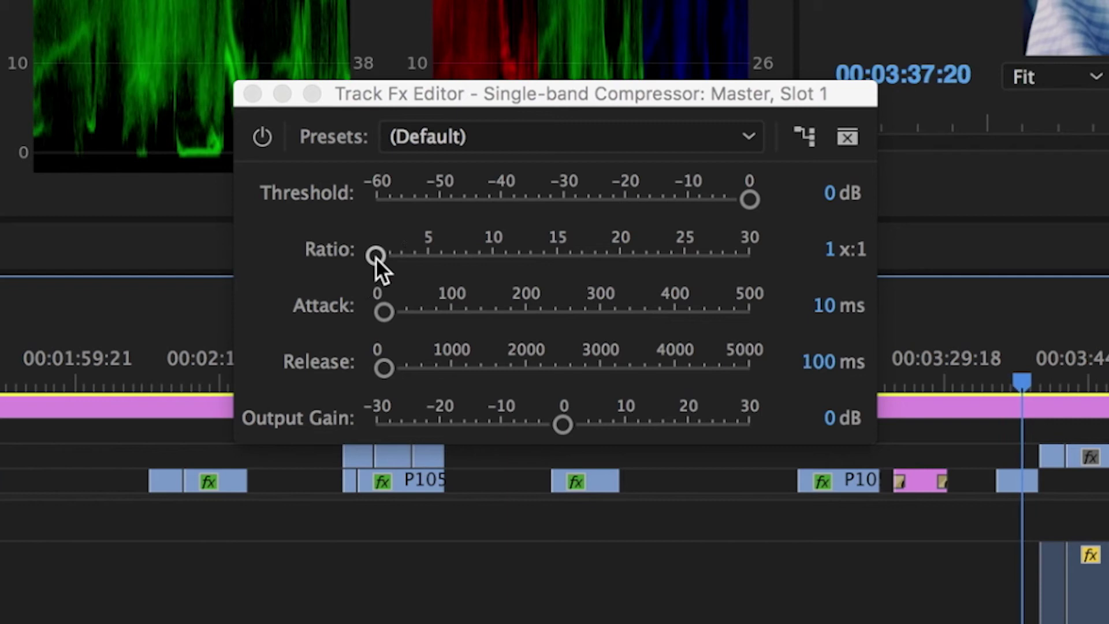
left_click_drag(376, 256, 402, 255)
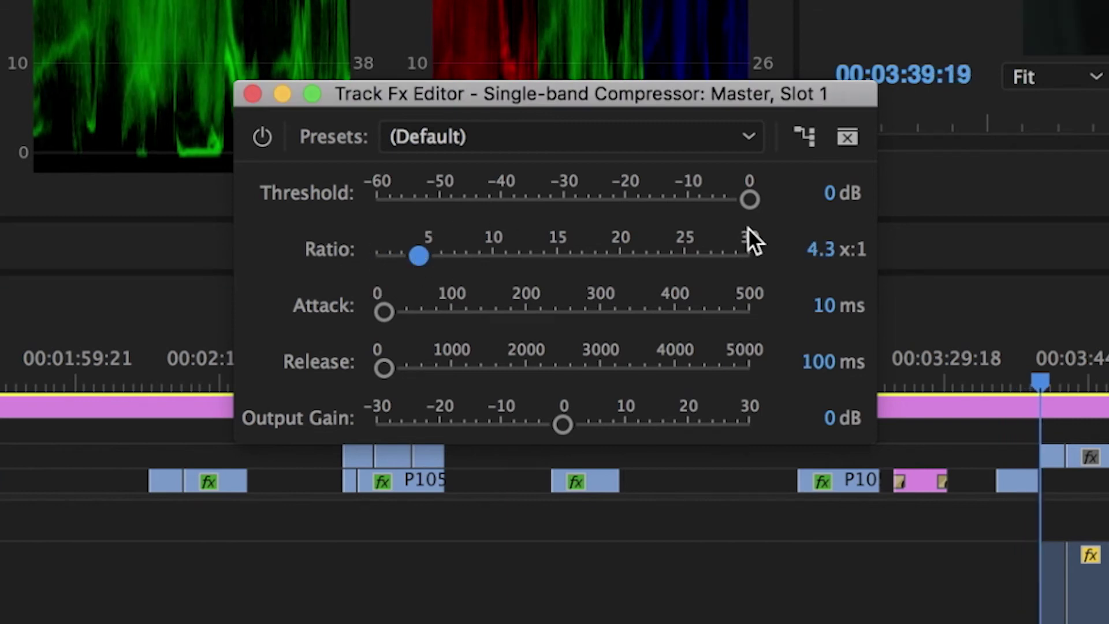
left_click_drag(745, 199, 679, 198)
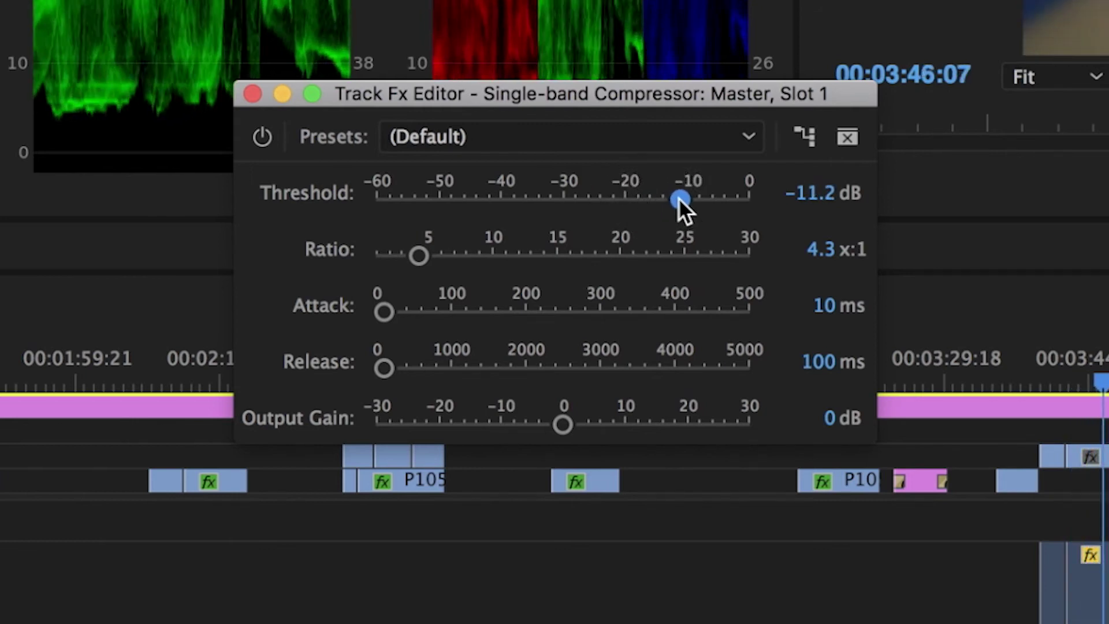
Compare the compressor on and off from 00:03:40, leaving it enabled
left_click(1047, 368)
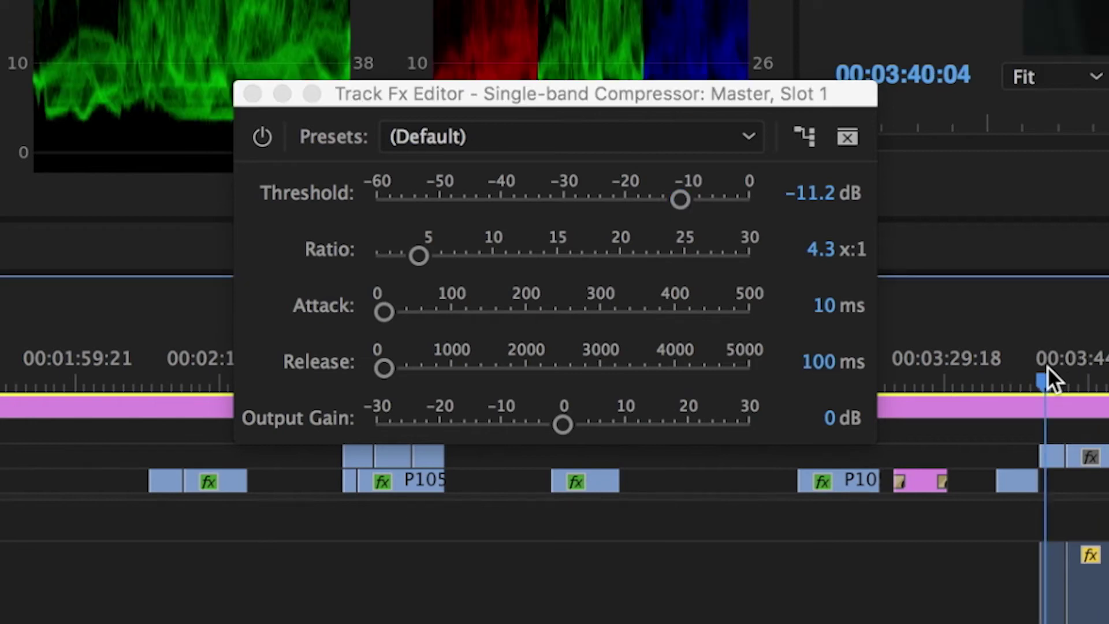
left_click(262, 137)
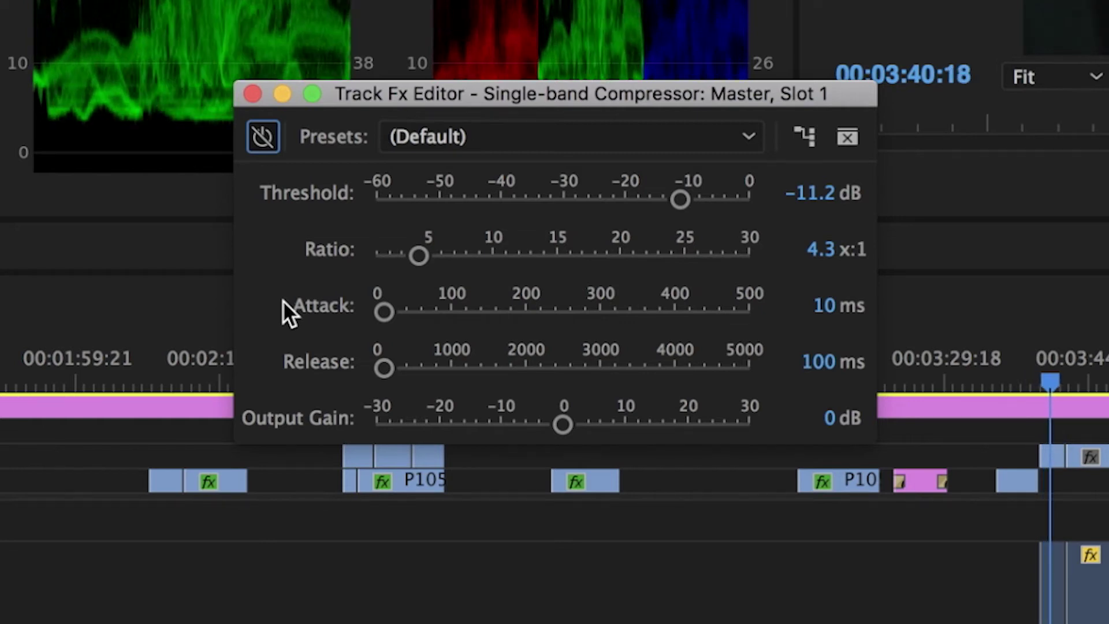
left_click(264, 140)
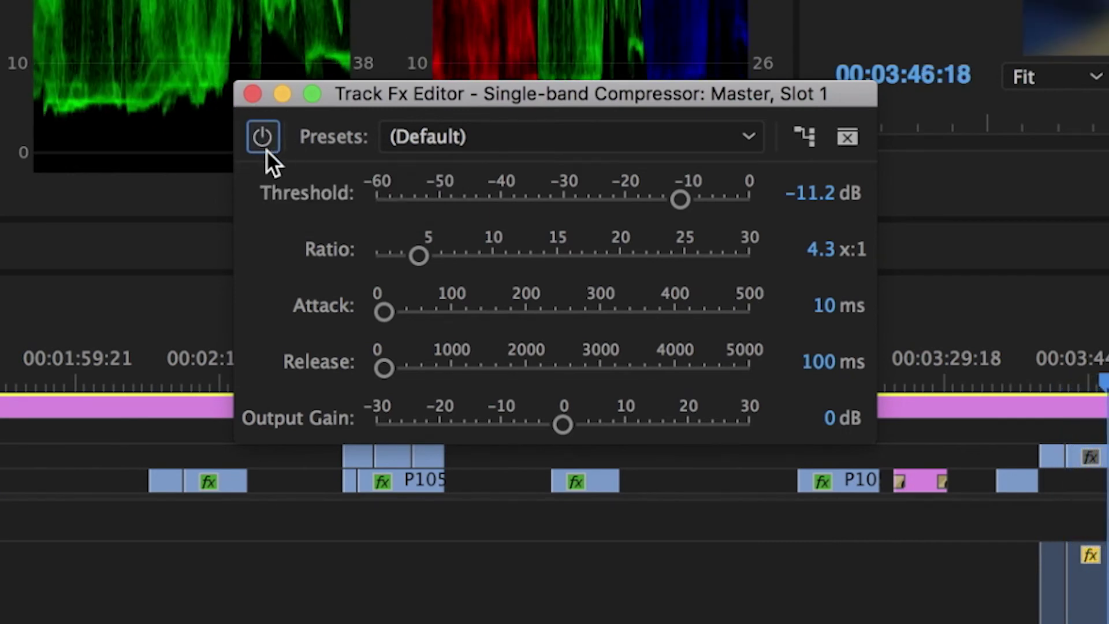
left_click(264, 140)
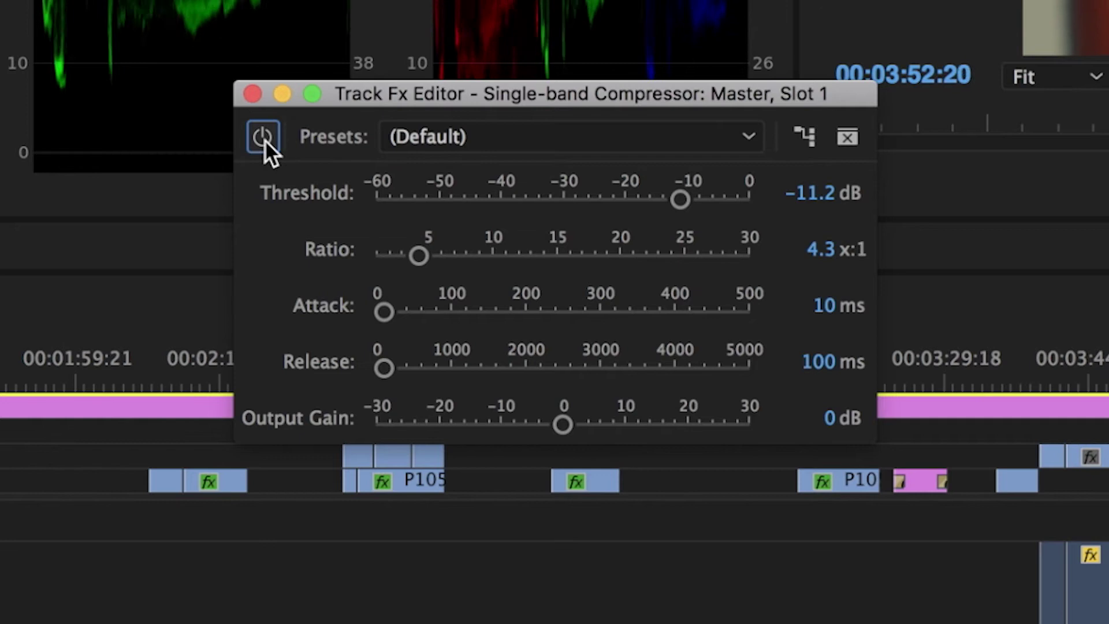
left_click(265, 140)
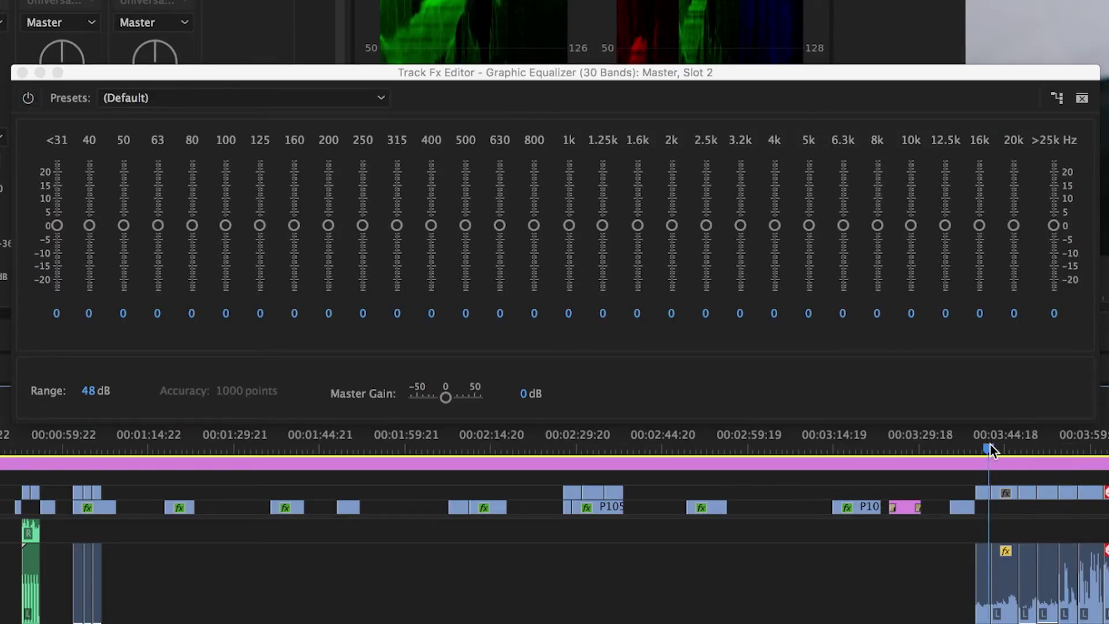
Cut the <31, 40 and 50 Hz graphic EQ bands to -24 dB
key("space")
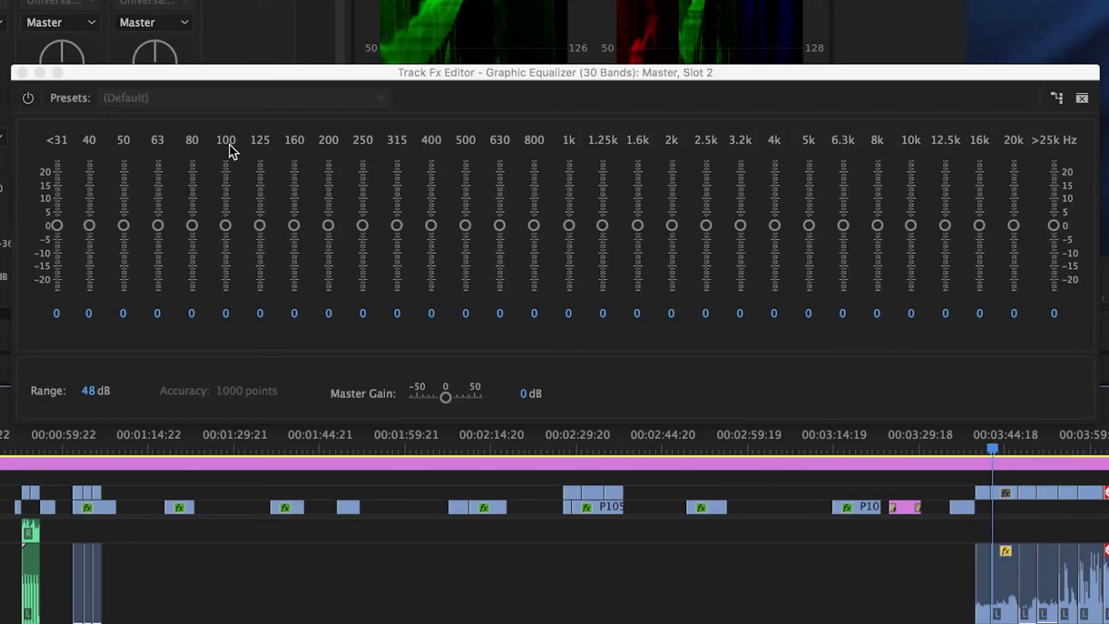
left_click_drag(58, 226, 73, 331)
left_click_drag(90, 224, 102, 307)
left_click_drag(123, 224, 126, 300)
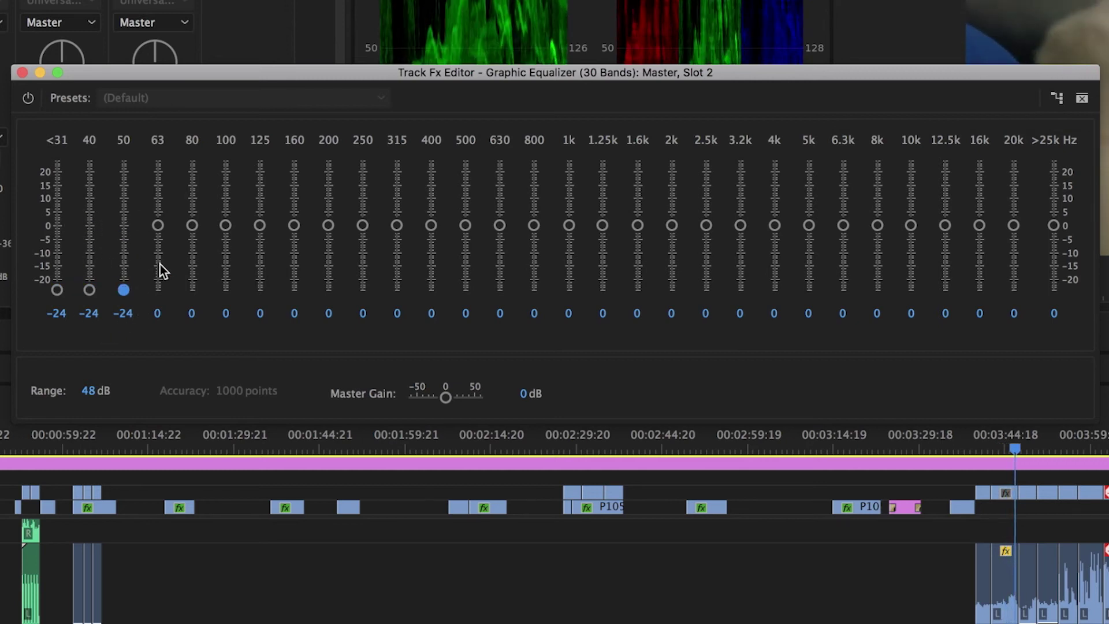
key("space")
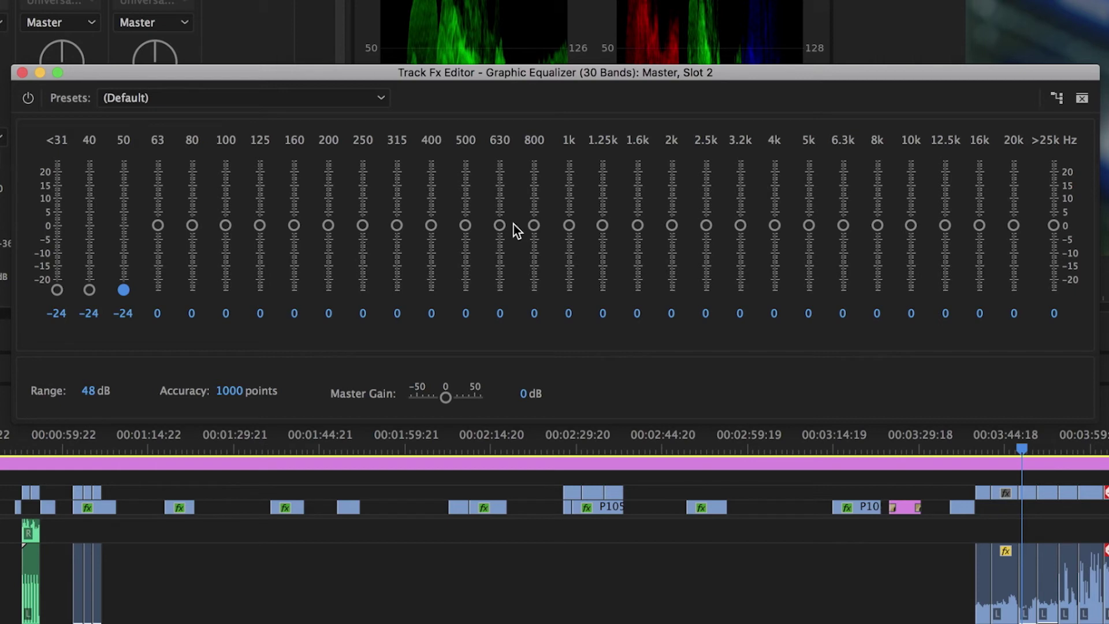
Boost the 10k, 16k and 20k bands (about 5.4 and 4.7 dB) and cut 400 Hz to -5.4 dB
left_click_drag(911, 225, 912, 215)
left_click_drag(980, 225, 1017, 209)
left_click(1014, 214)
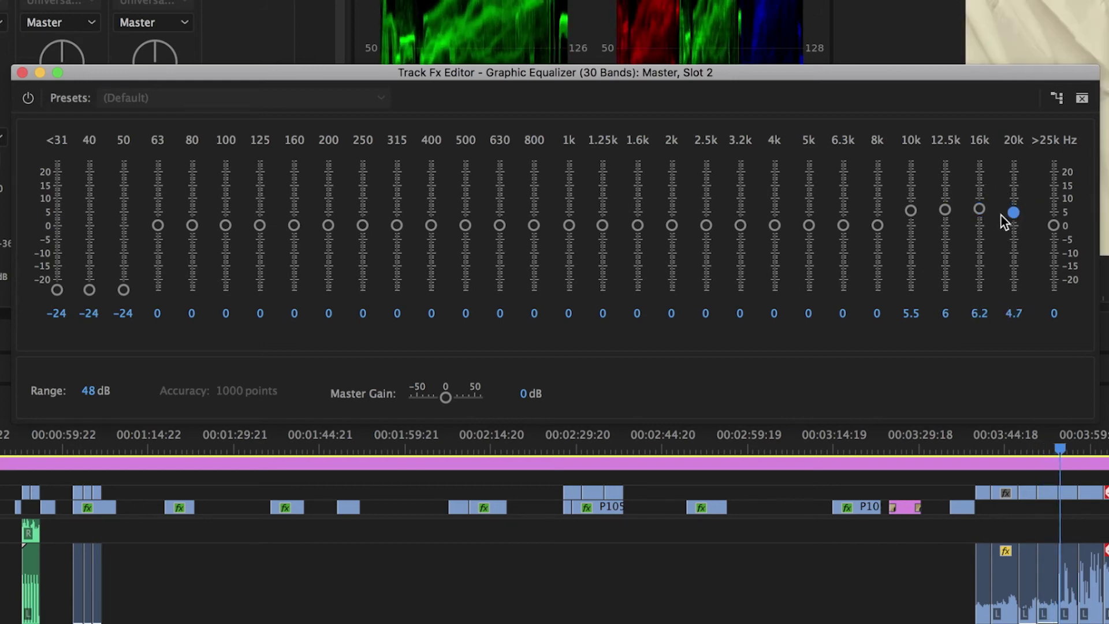
left_click_drag(431, 226, 535, 237)
left_click(462, 226)
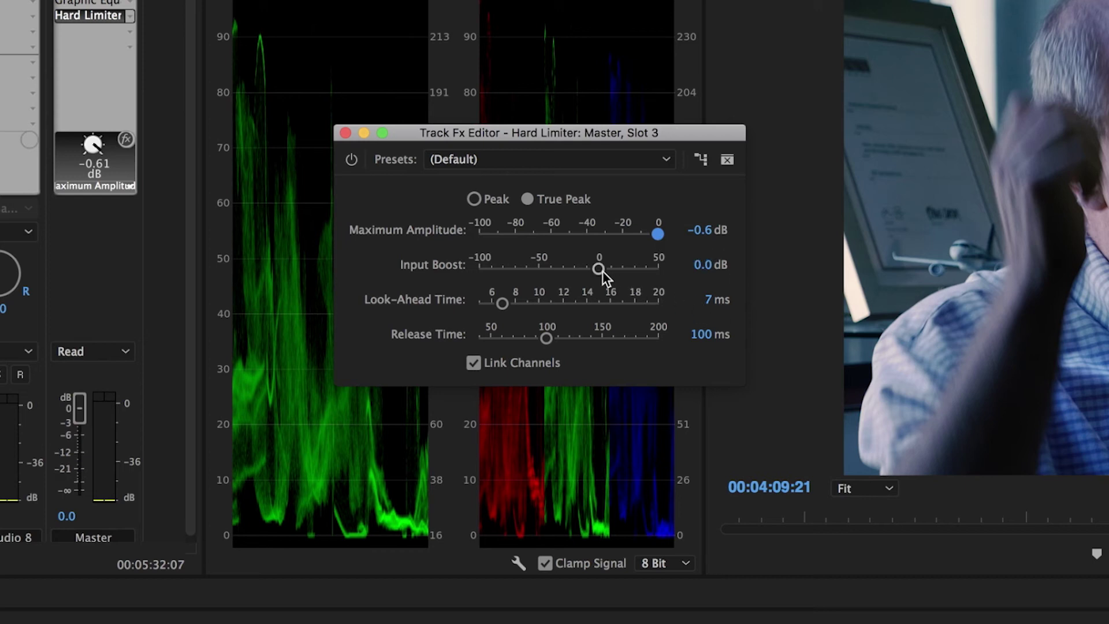
Raise the Master Hard Limiter's input boost to about 3 dB
left_click_drag(602, 272, 607, 273)
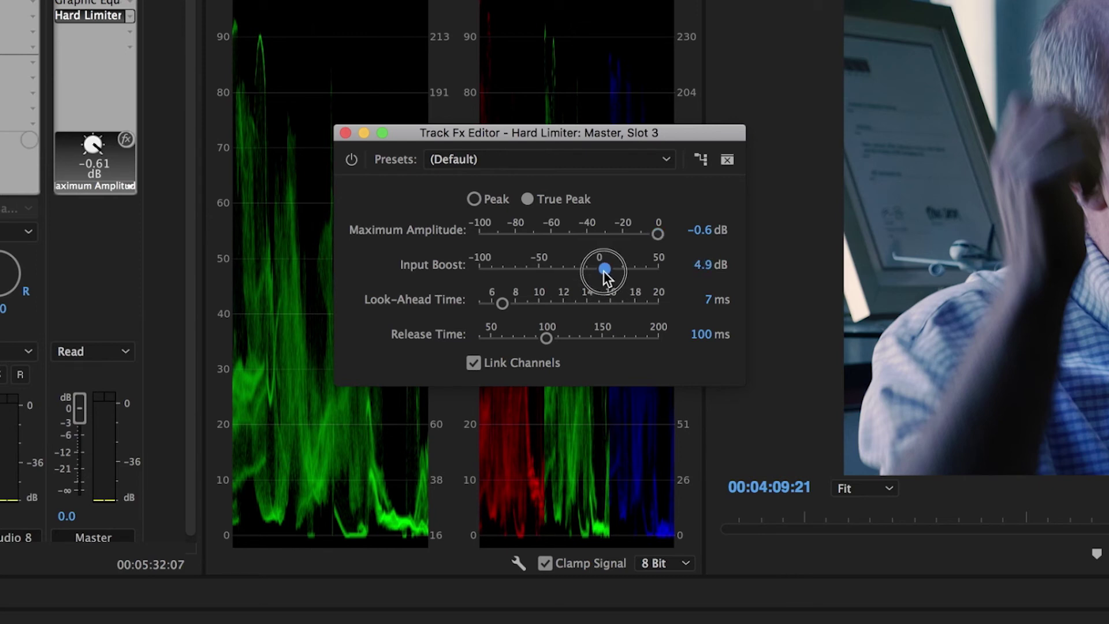